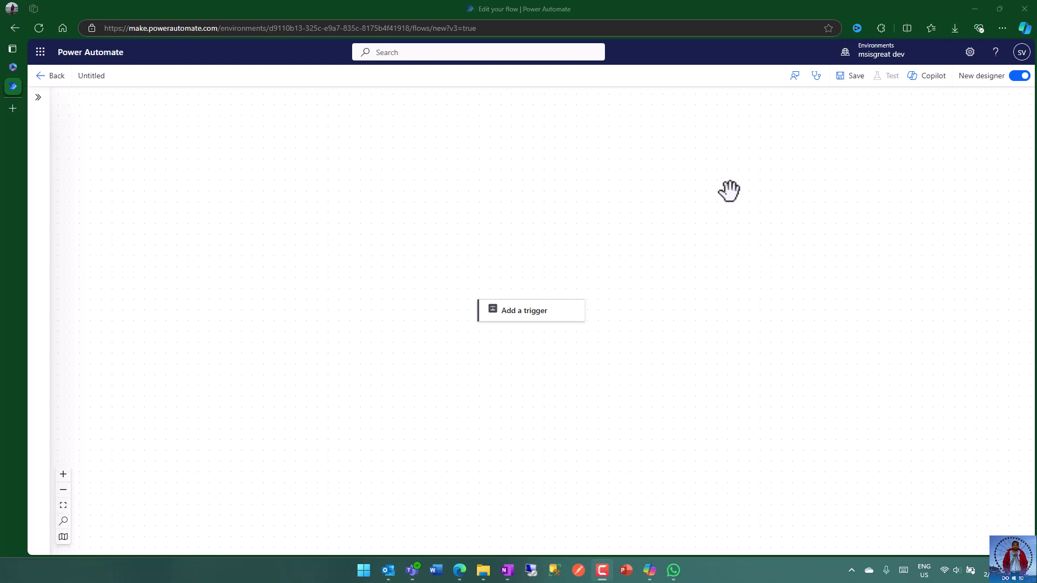
- Rename the untitled flow to FileNotification
{"action": "left_click", "coordinate": [97, 76]}
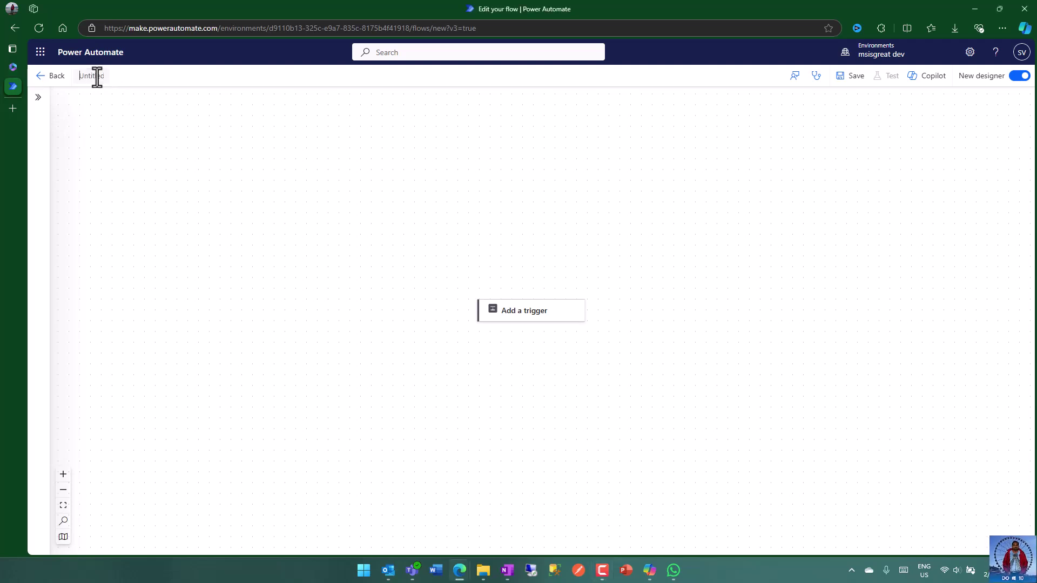
{"action": "type", "text": "F"}
{"action": "key", "text": "BackSpace"}
{"action": "key", "text": "BackSpace"}
{"action": "key", "text": "BackSpace"}
{"action": "key", "text": "BackSpace"}
{"action": "key", "text": "BackSpace"}
{"action": "type", "text": "ication"}
{"action": "left_click", "coordinate": [300, 195]}
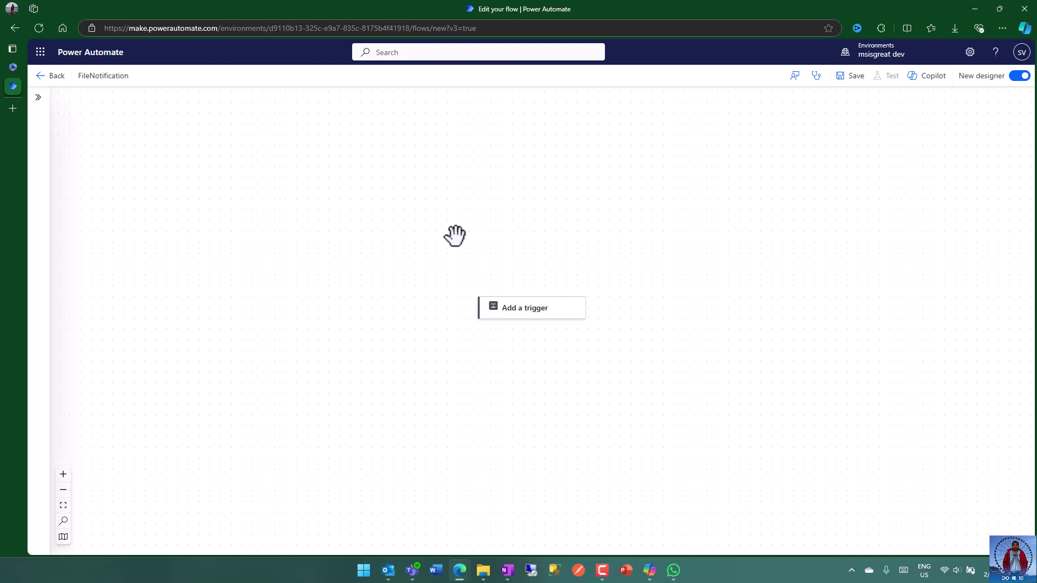
- Make OneDrive for Business 'When a file is modified' the flow's trigger
{"action": "left_click", "coordinate": [542, 313]}
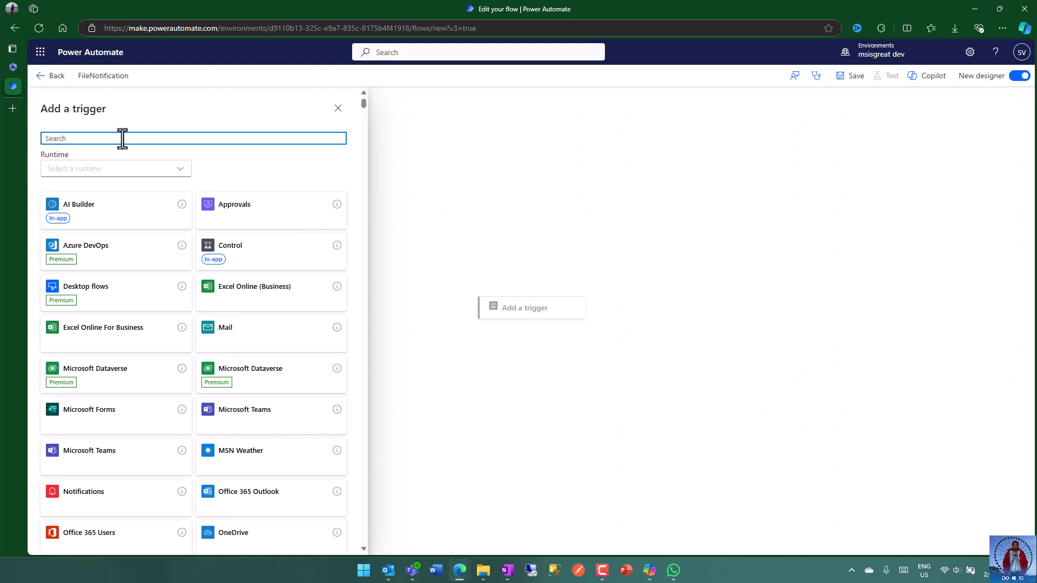
{"action": "type", "text": "file update"}
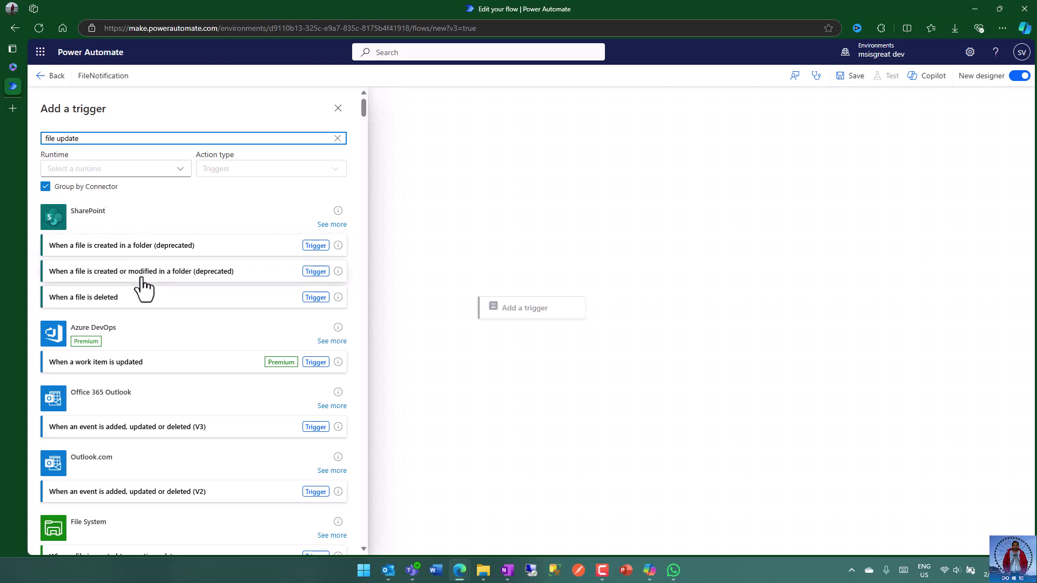
{"action": "scroll", "coordinate": [141, 286], "scroll_direction": "down", "scroll_amount": 5}
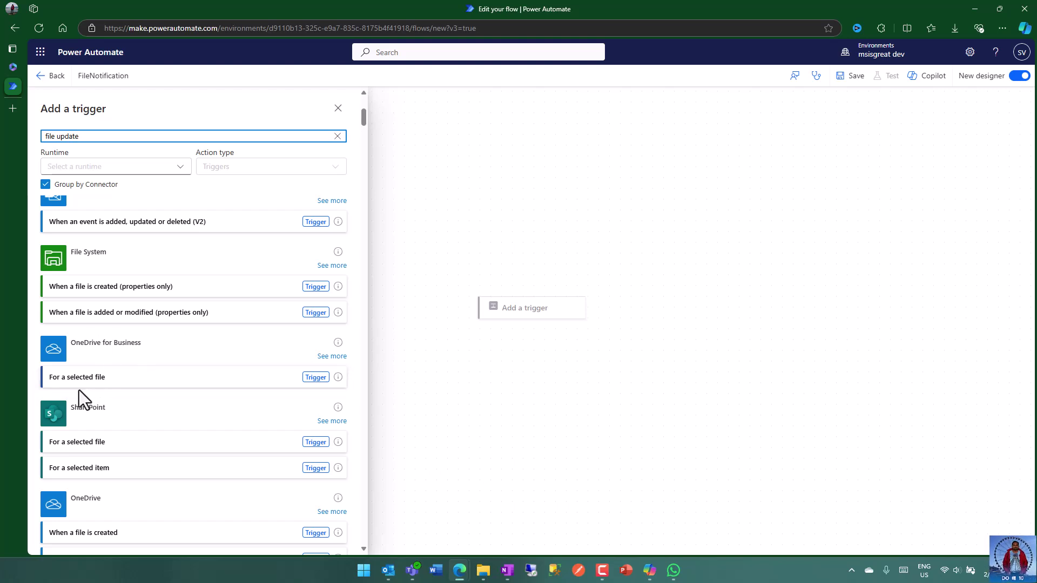
{"action": "left_click", "coordinate": [324, 357]}
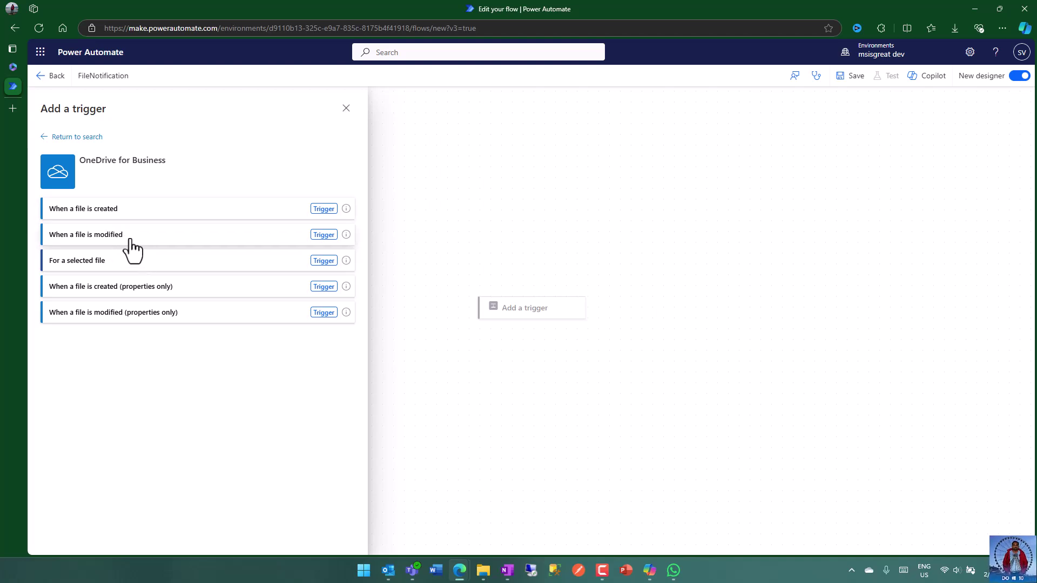
{"action": "left_click", "coordinate": [216, 243]}
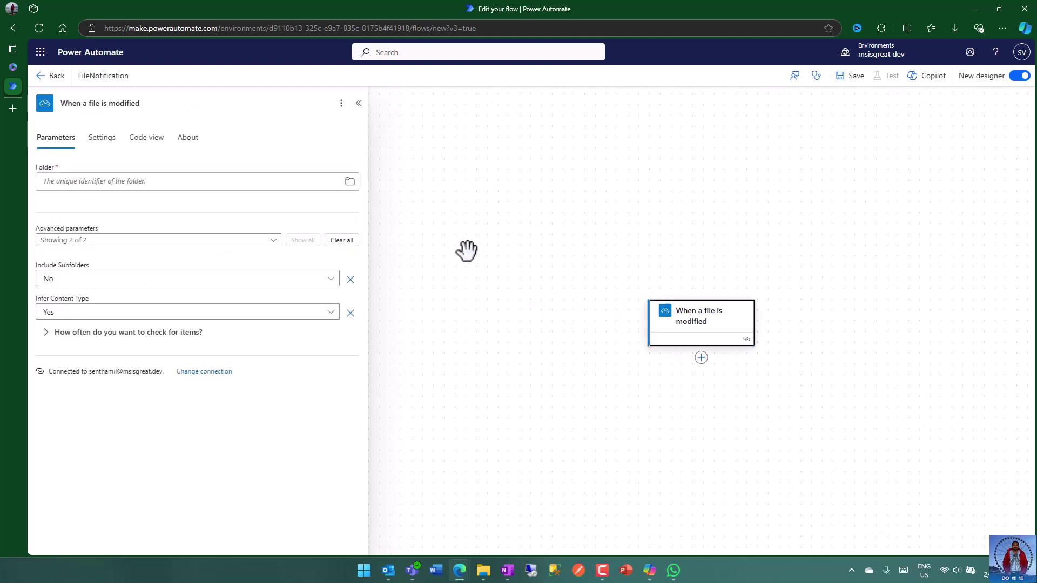
- Set the trigger to watch the /PA folder in OneDrive
{"action": "left_click", "coordinate": [168, 181]}
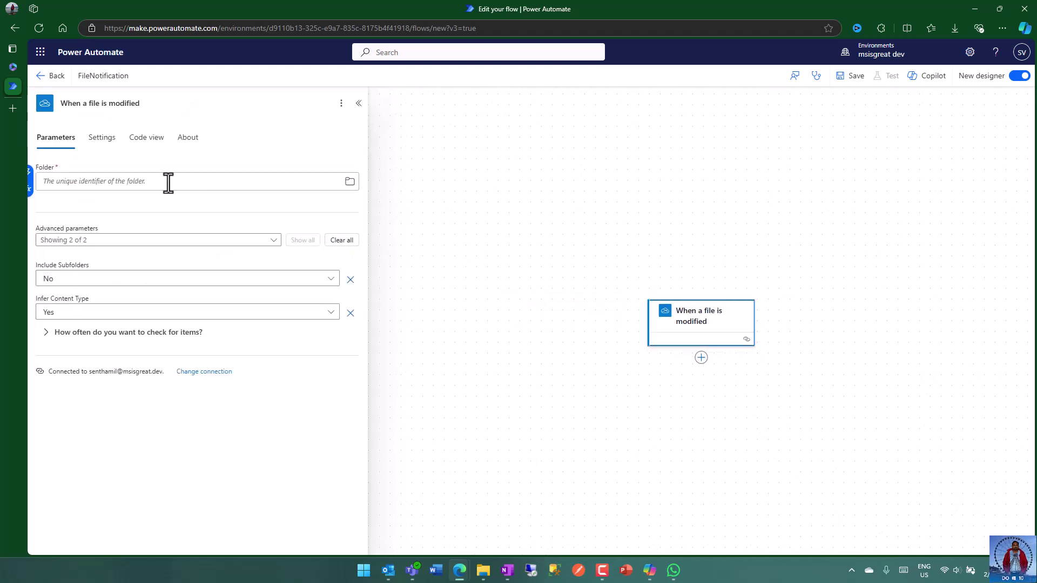
{"action": "left_click", "coordinate": [349, 184]}
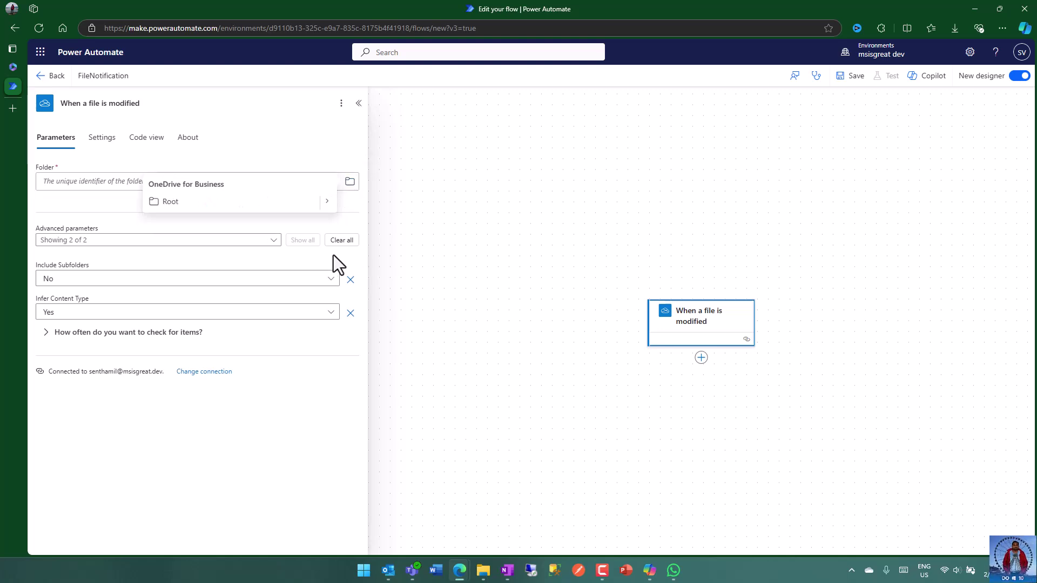
{"action": "left_click", "coordinate": [326, 202]}
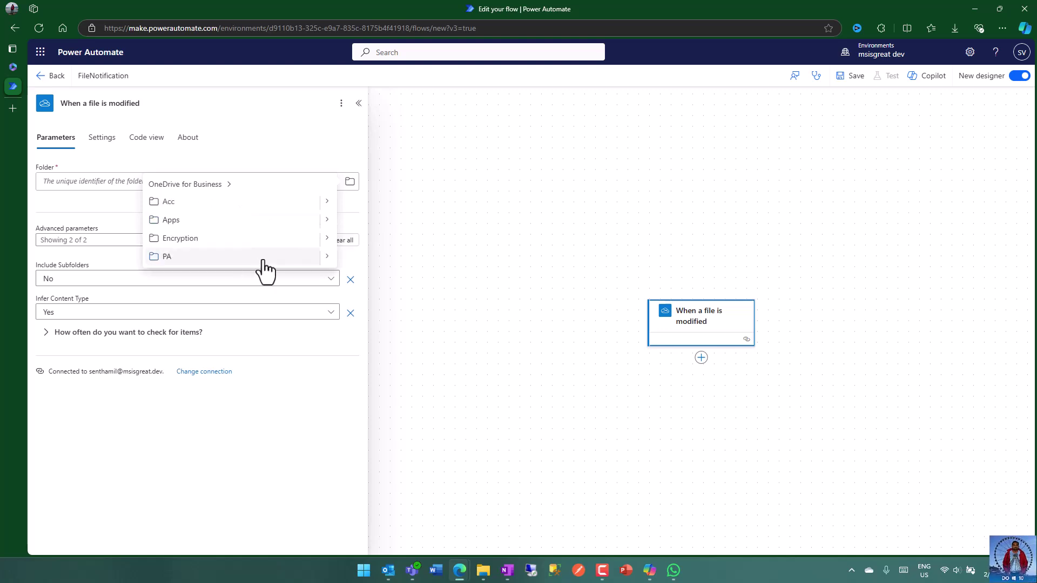
{"action": "left_click", "coordinate": [163, 258]}
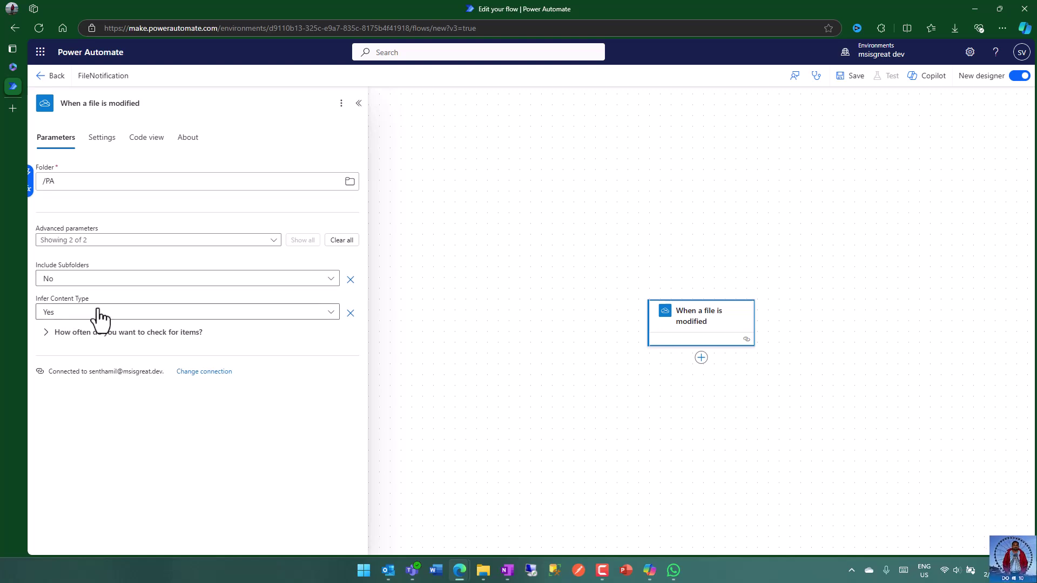
- Set the trigger's check interval to 1 minute and try saving the flow
{"action": "left_click", "coordinate": [47, 335]}
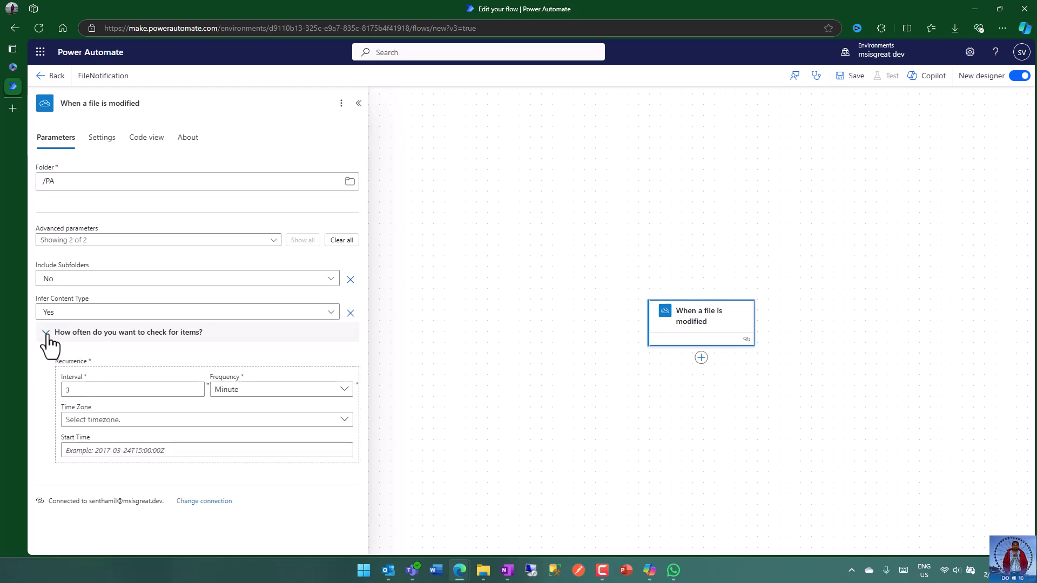
{"action": "double_click", "coordinate": [86, 389]}
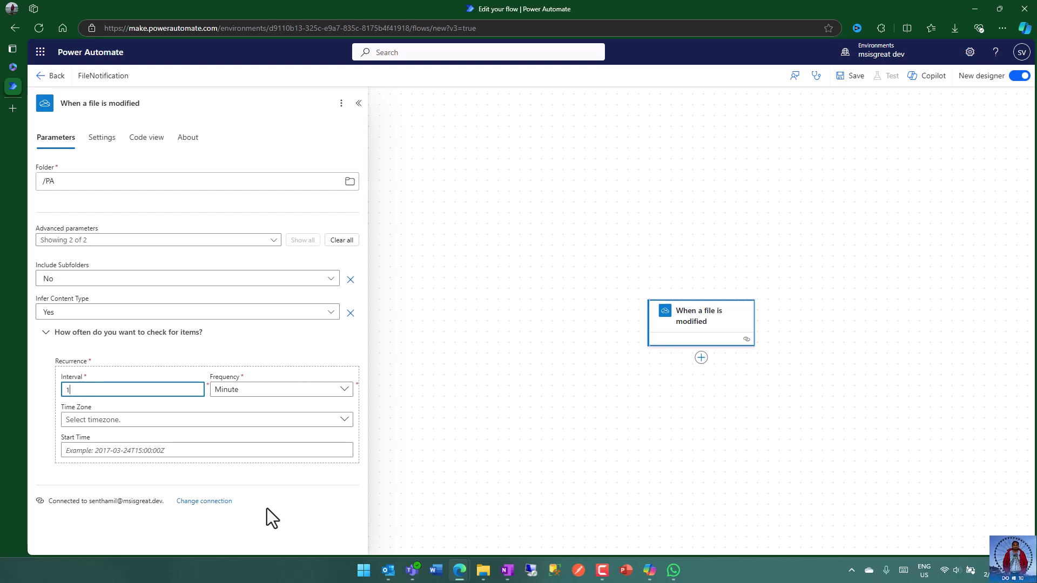
{"action": "left_click", "coordinate": [276, 474]}
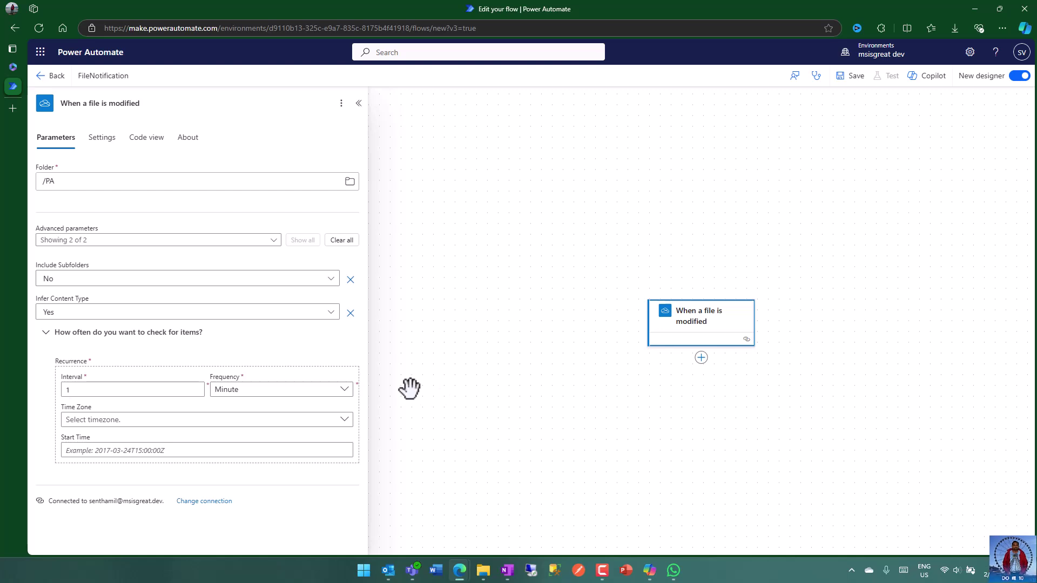
{"action": "left_click", "coordinate": [438, 187]}
{"action": "left_click", "coordinate": [850, 77]}
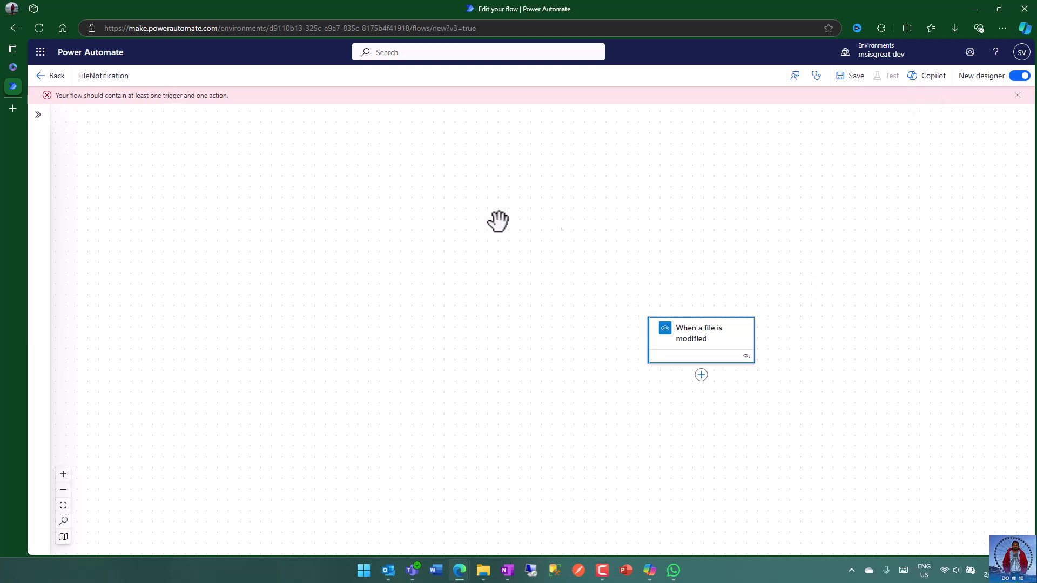
- Add OneDrive's Get file metadata action after the trigger
{"action": "left_click_drag", "start_coordinate": [824, 229], "coordinate": [560, 134]}
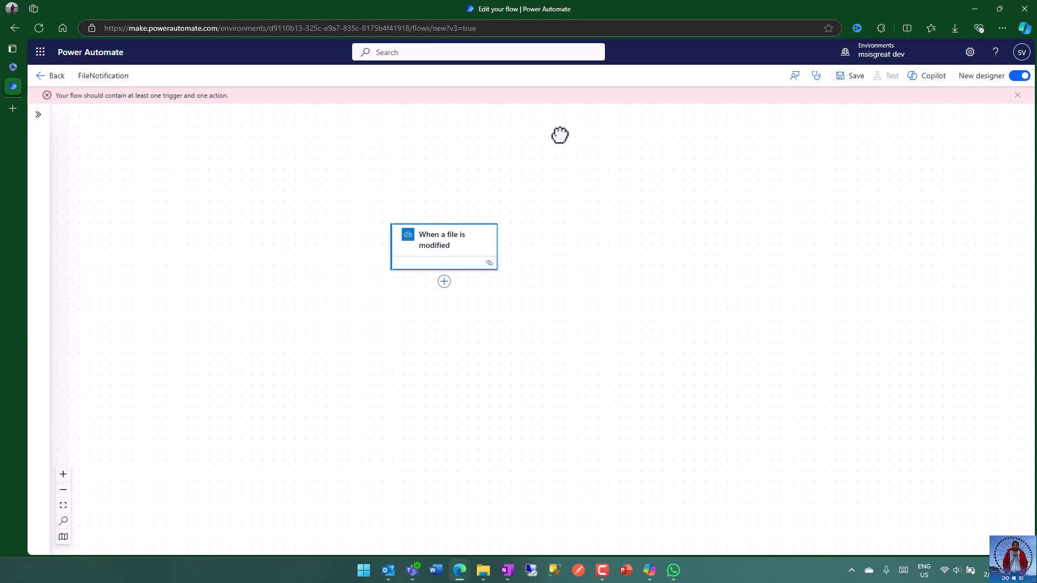
{"action": "left_click", "coordinate": [443, 282]}
{"action": "left_click", "coordinate": [484, 283]}
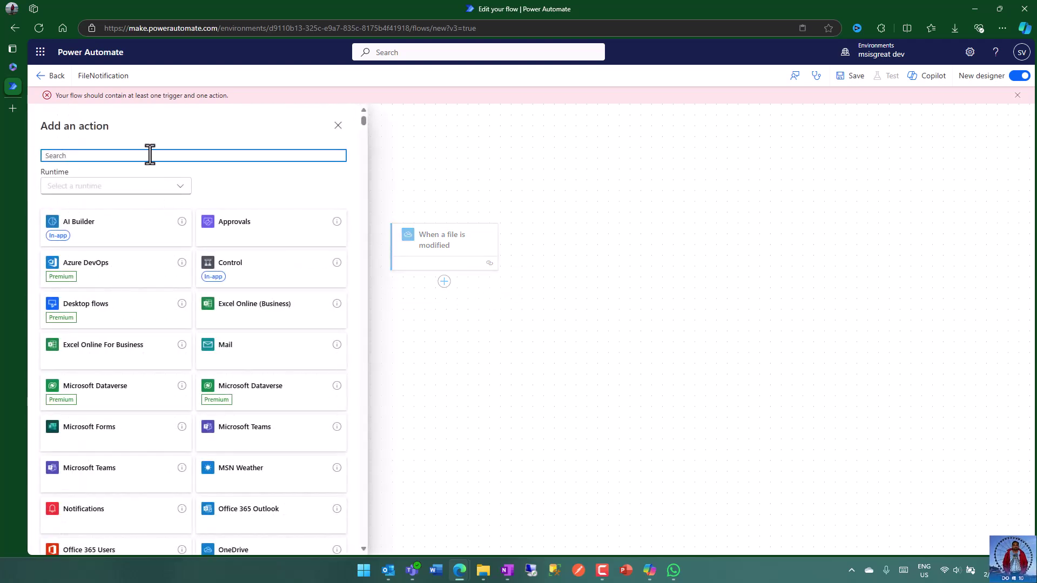
{"action": "type", "text": "get file meta"}
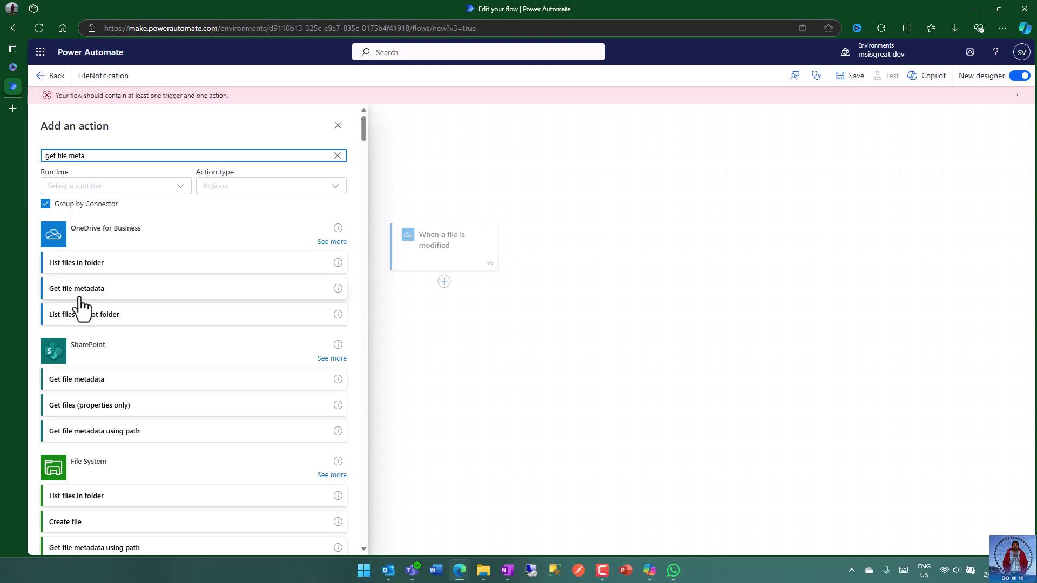
{"action": "left_click", "coordinate": [110, 294]}
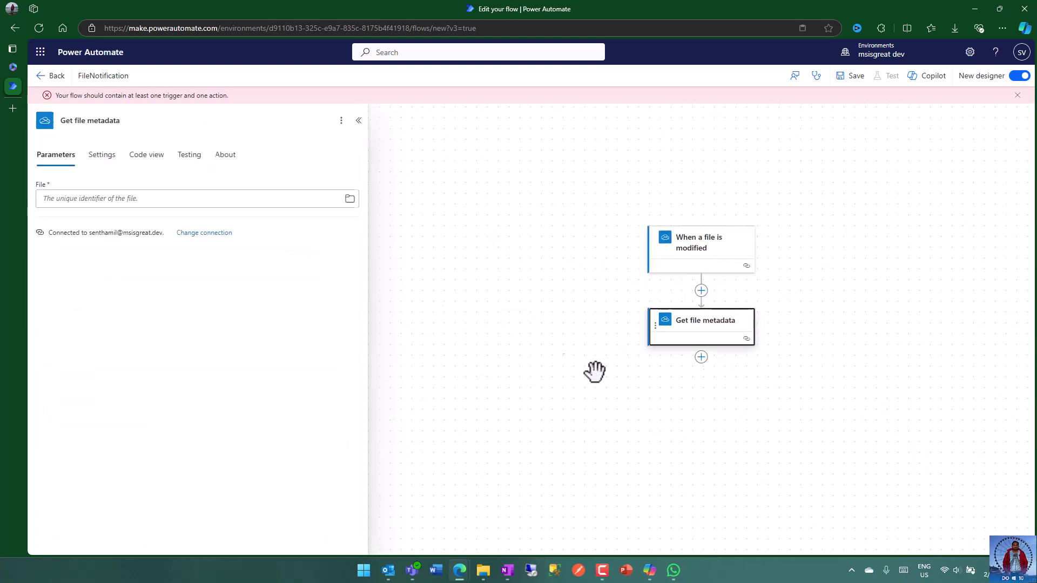
- Set Get file metadata's File to the trigger's File identifier
{"action": "left_click", "coordinate": [74, 201]}
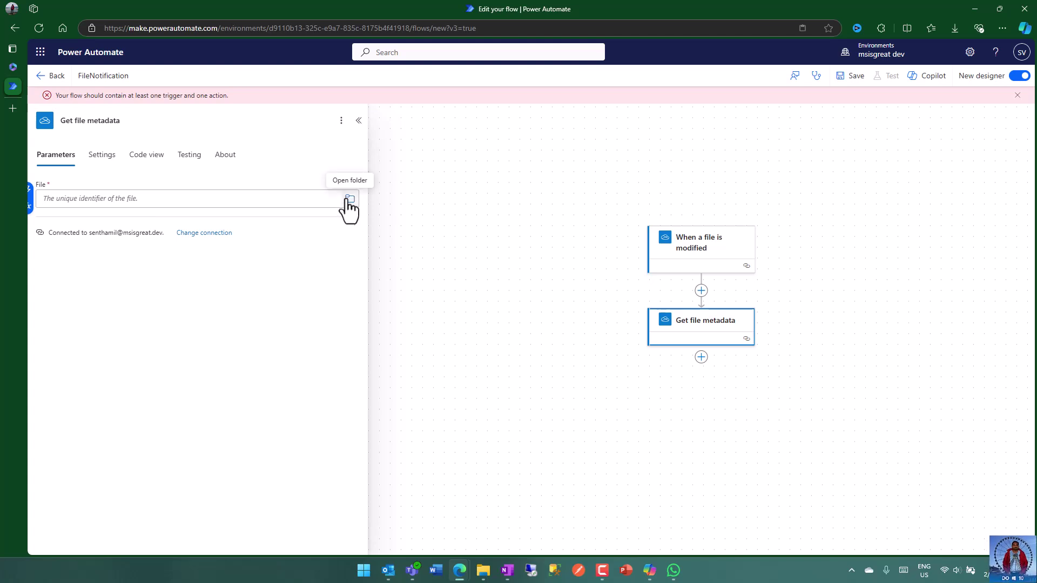
{"action": "left_click", "coordinate": [30, 199]}
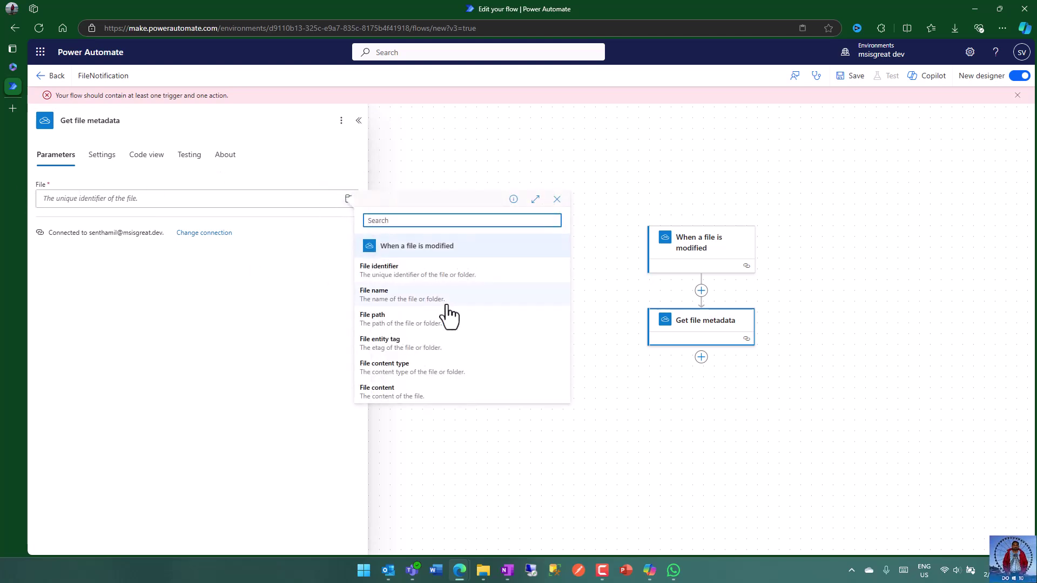
{"action": "left_click", "coordinate": [428, 277]}
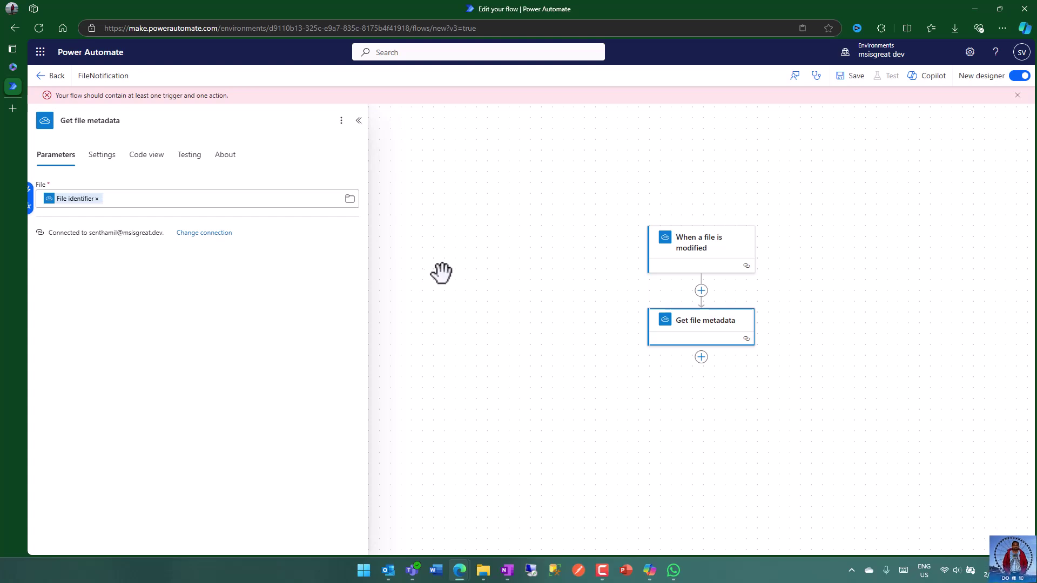
{"action": "left_click", "coordinate": [493, 276]}
{"action": "left_click_drag", "start_coordinate": [872, 267], "coordinate": [679, 225]}
{"action": "left_click", "coordinate": [506, 313]}
- Add Office 365 Outlook's Send an email (V2) action after Get file metadata
{"action": "left_click", "coordinate": [551, 314]}
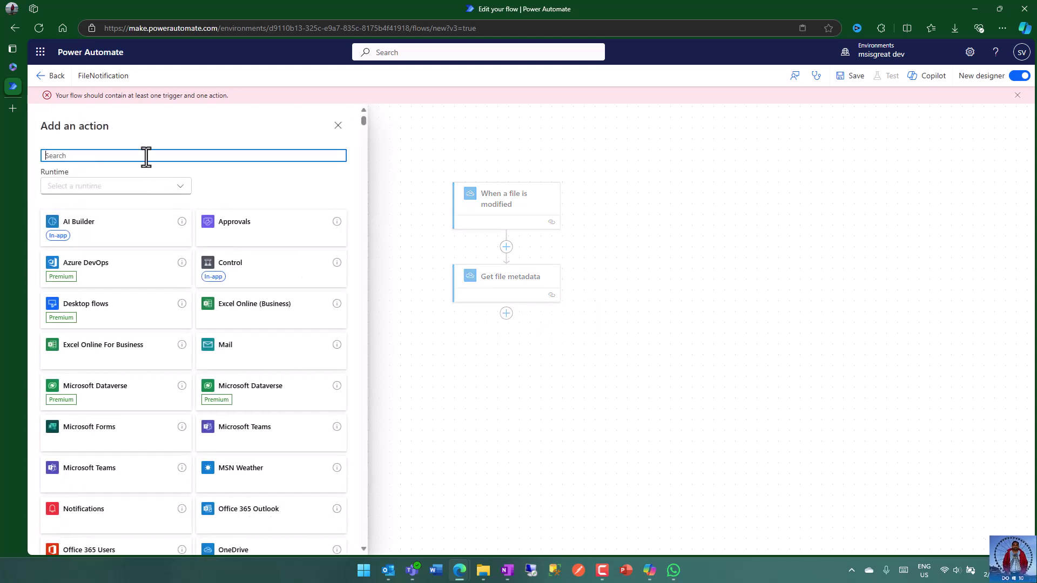
{"action": "type", "text": "out"}
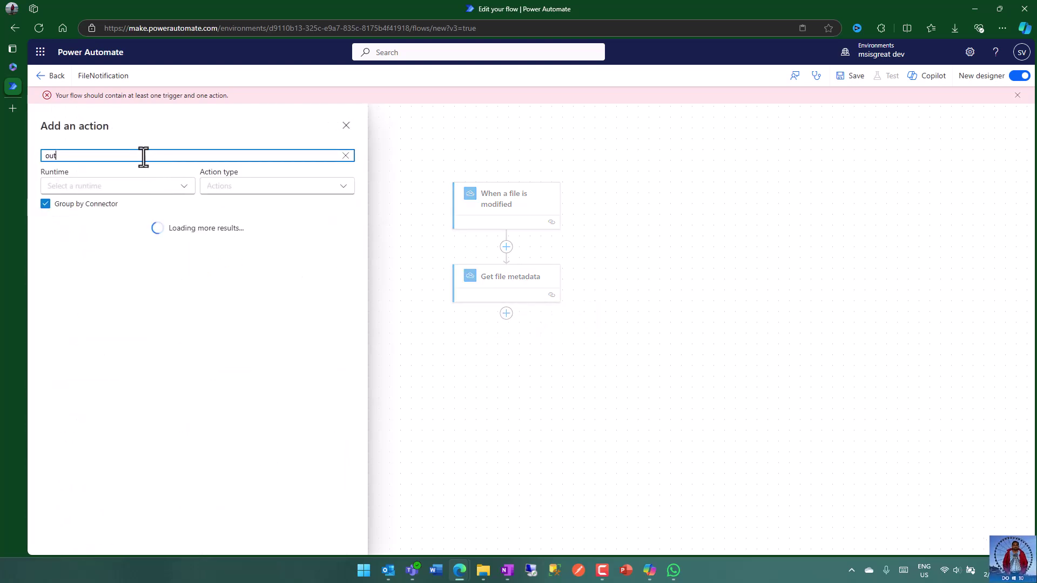
{"action": "type", "text": "look send email"}
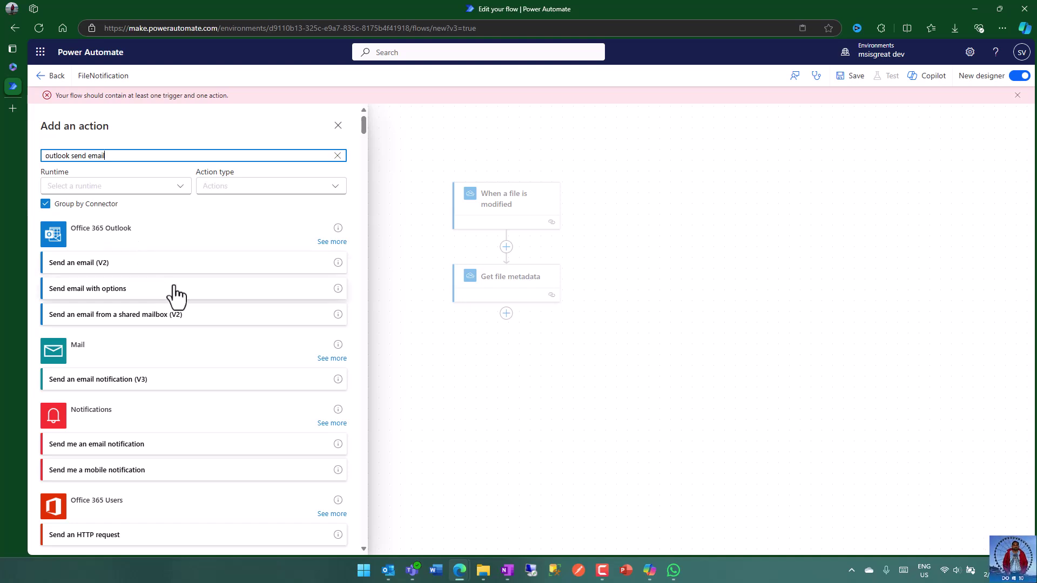
{"action": "left_click", "coordinate": [138, 269]}
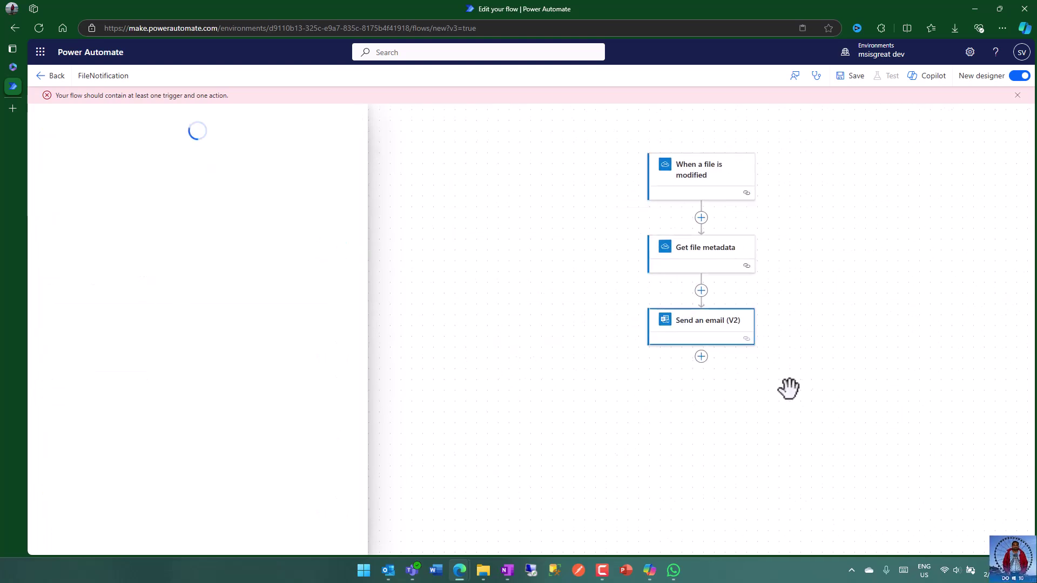
{"action": "left_click", "coordinate": [106, 199]}
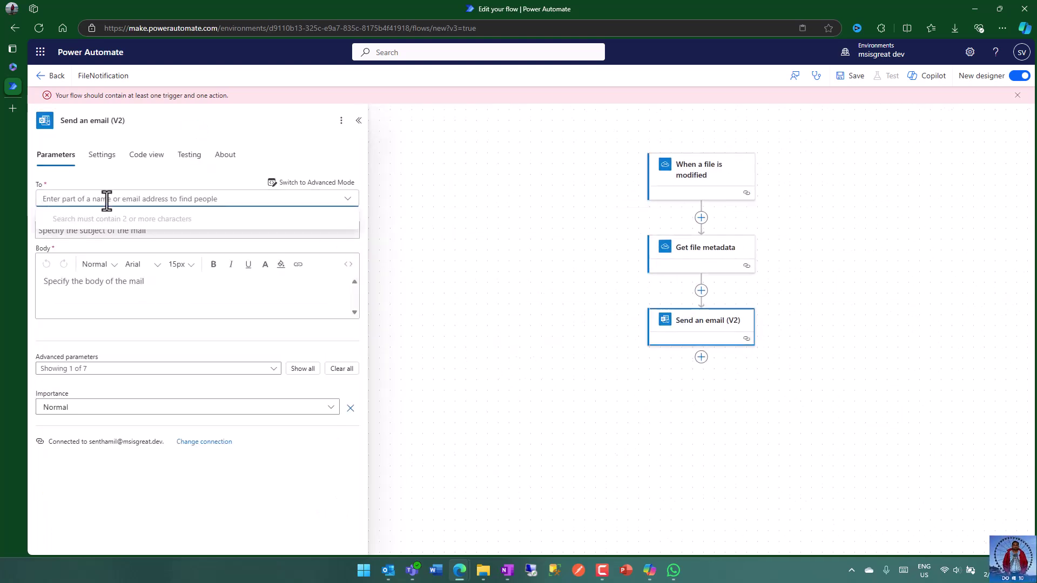
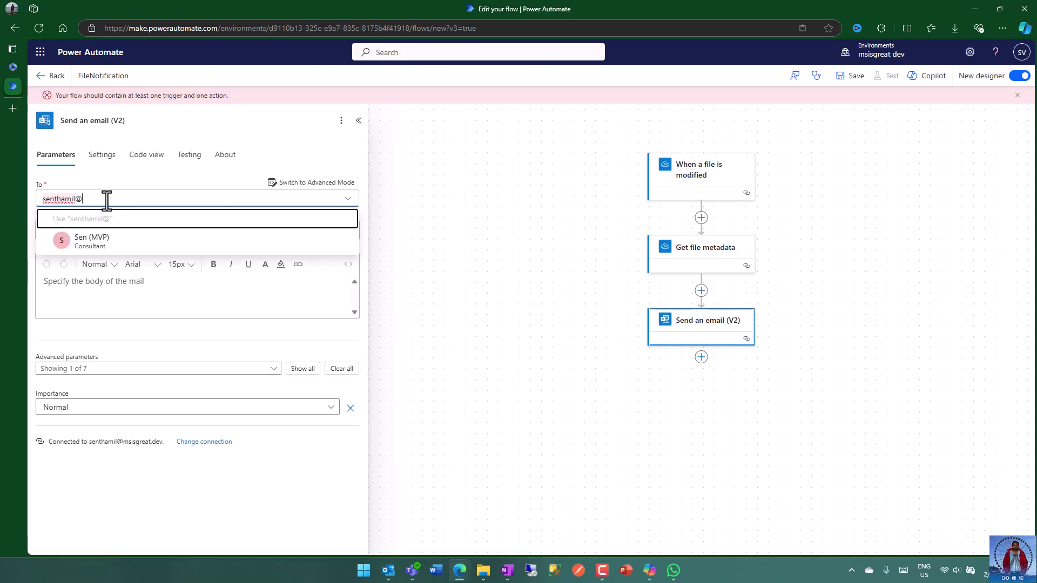
- Address the email to the suggested contact, subject 'File updated : ' plus the file Name
{"action": "left_click", "coordinate": [105, 248]}
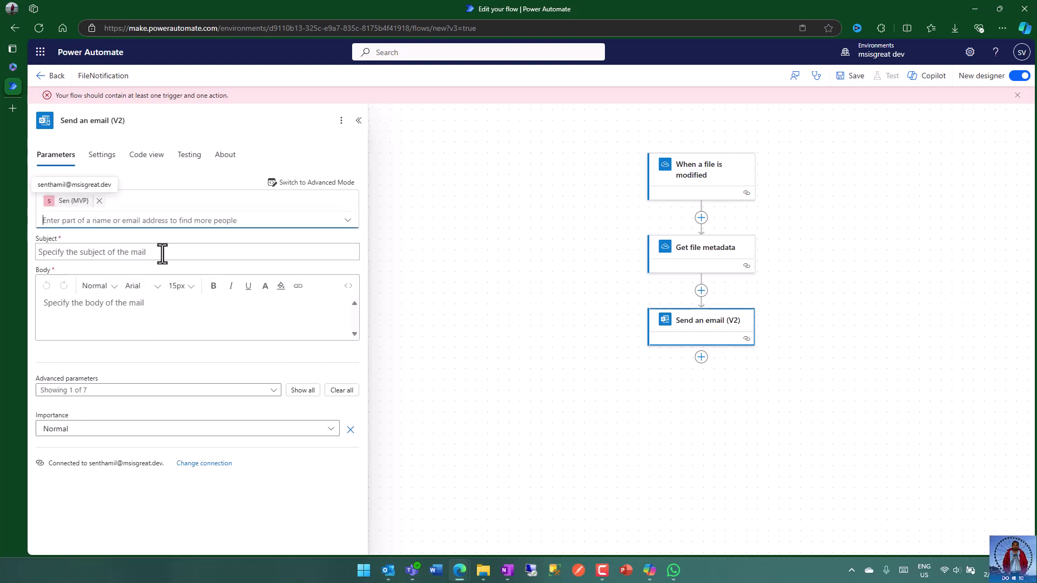
{"action": "left_click", "coordinate": [99, 256]}
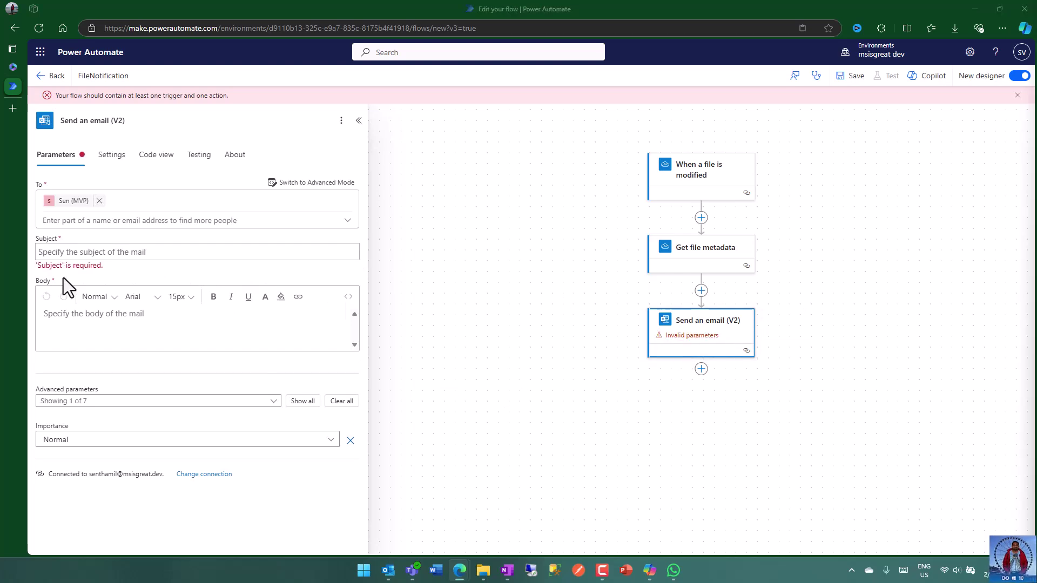
{"action": "left_click", "coordinate": [74, 251]}
{"action": "type", "text": "File updated :"}
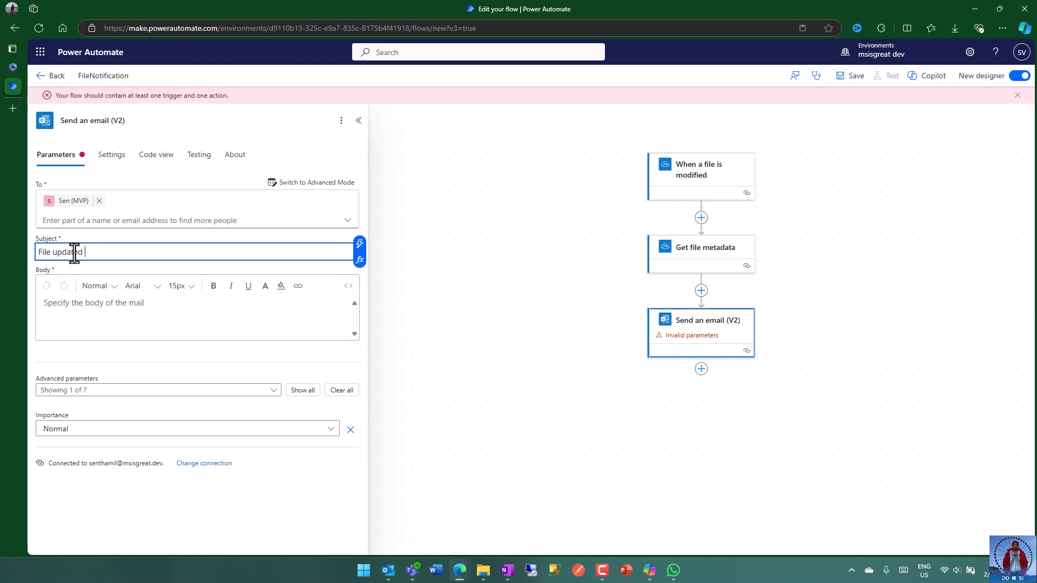
{"action": "left_click", "coordinate": [359, 247]}
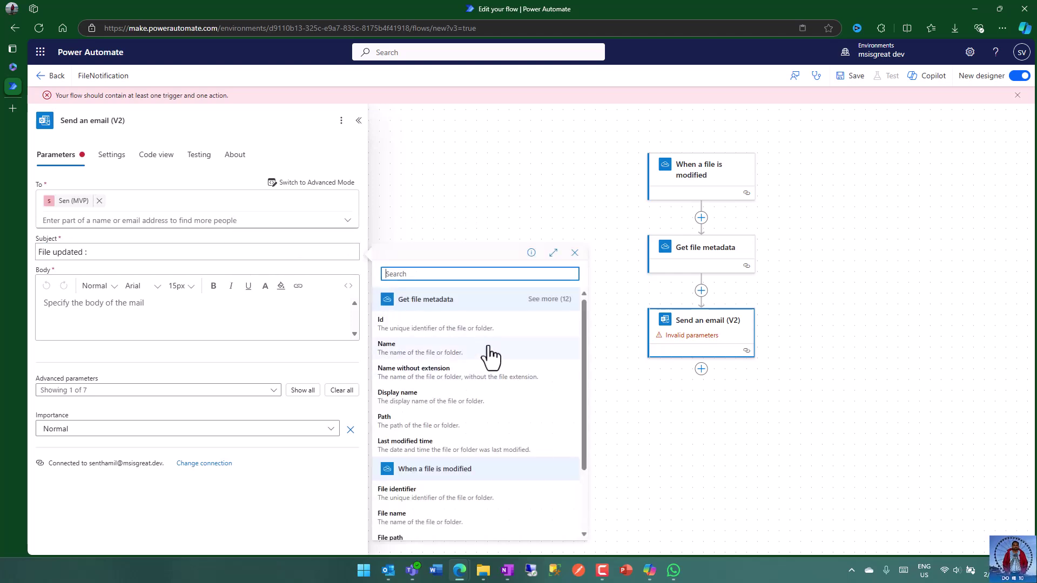
{"action": "left_click", "coordinate": [473, 355]}
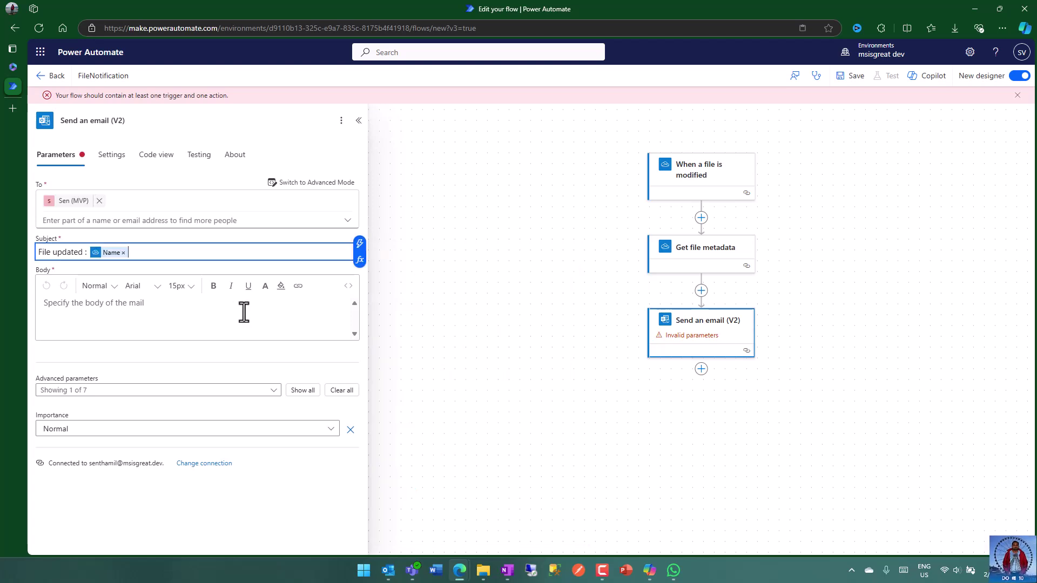
- Start the body with Name: and Path: lines holding the file's Name and Path
{"action": "left_click", "coordinate": [176, 305]}
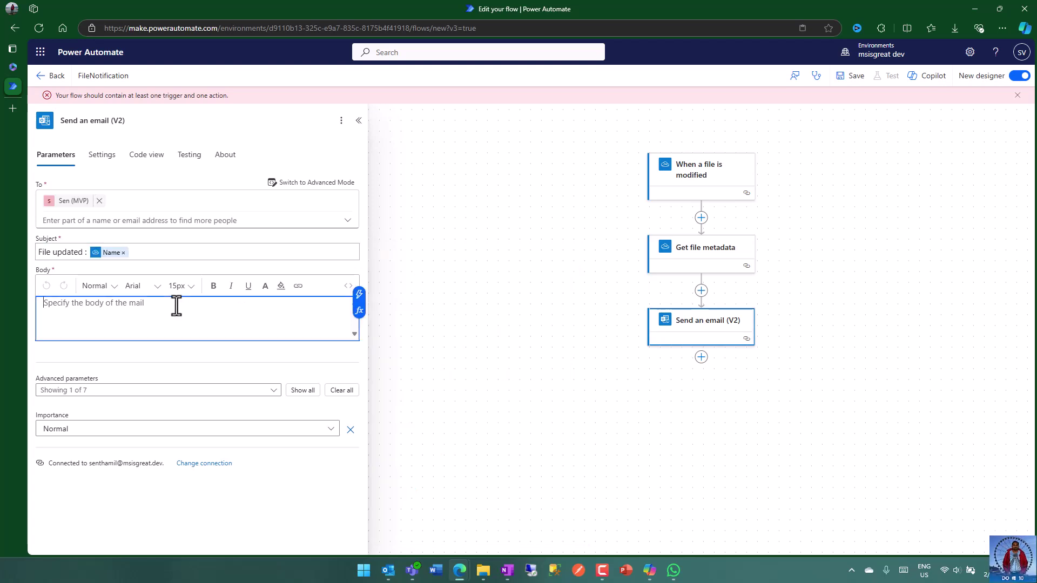
{"action": "type", "text": "Name:"}
{"action": "left_click", "coordinate": [359, 295]}
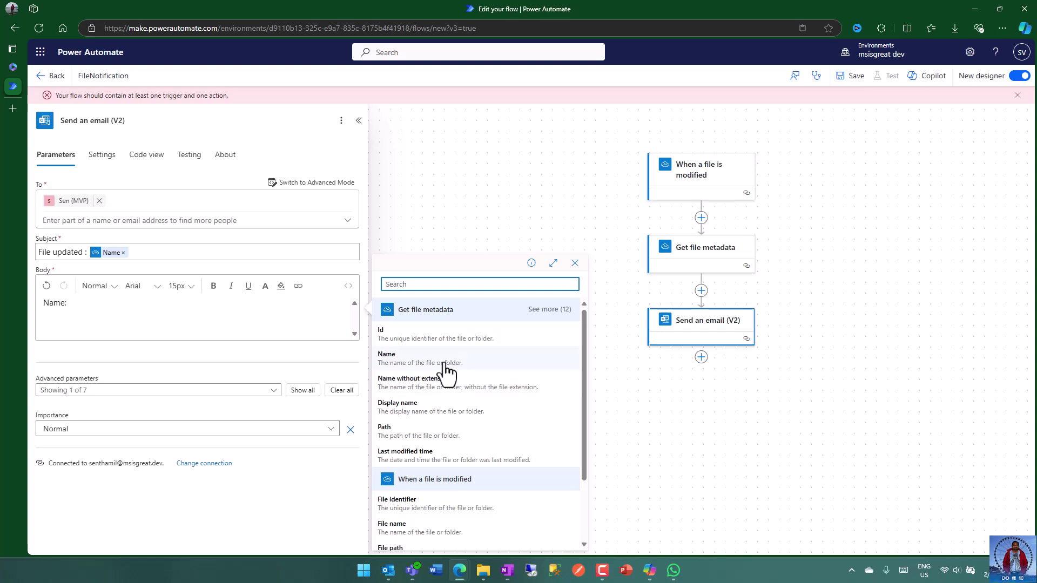
{"action": "left_click", "coordinate": [423, 361]}
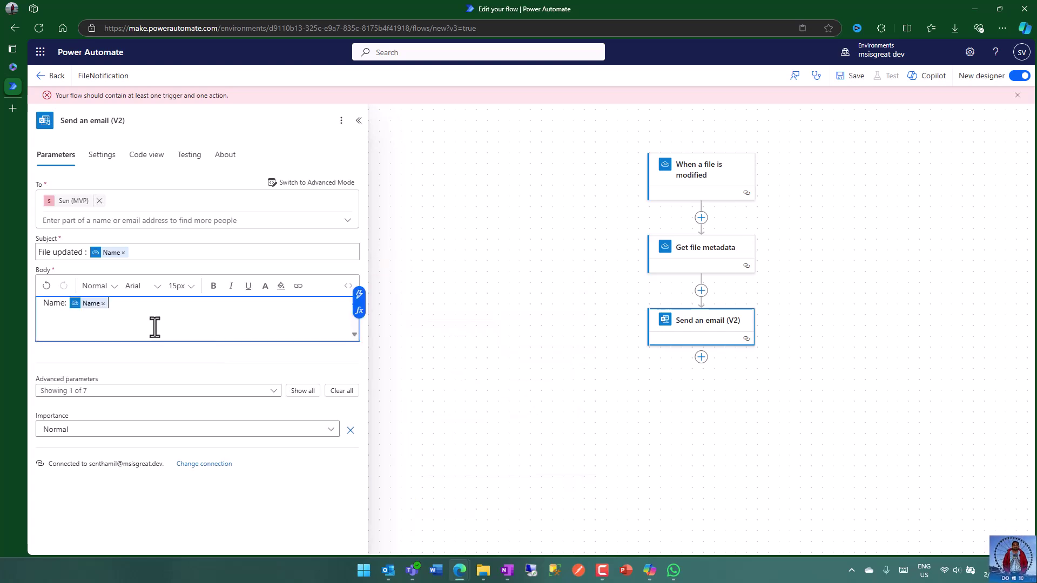
{"action": "key", "text": "Return"}
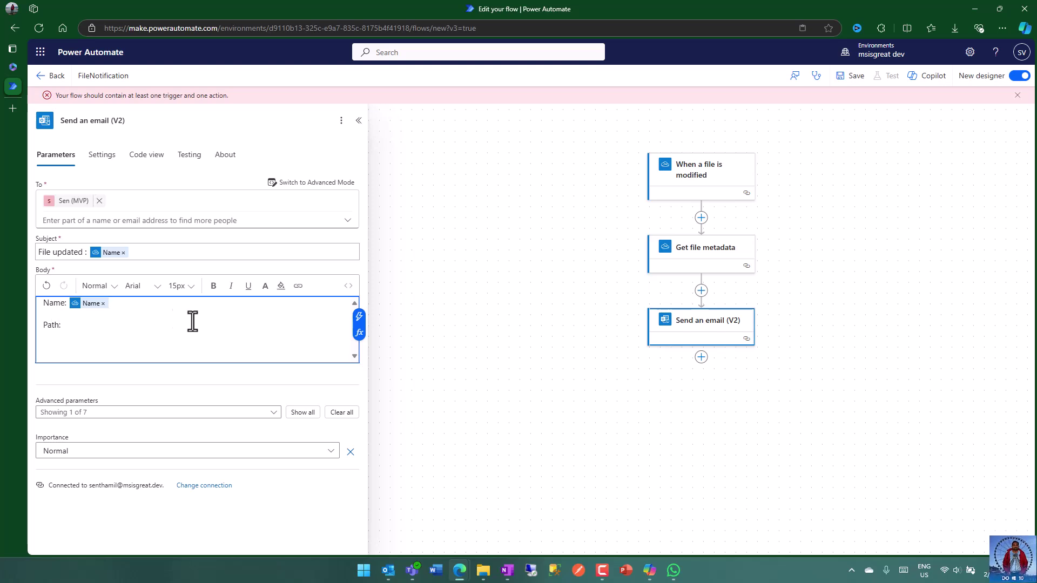
{"action": "left_click", "coordinate": [357, 322]}
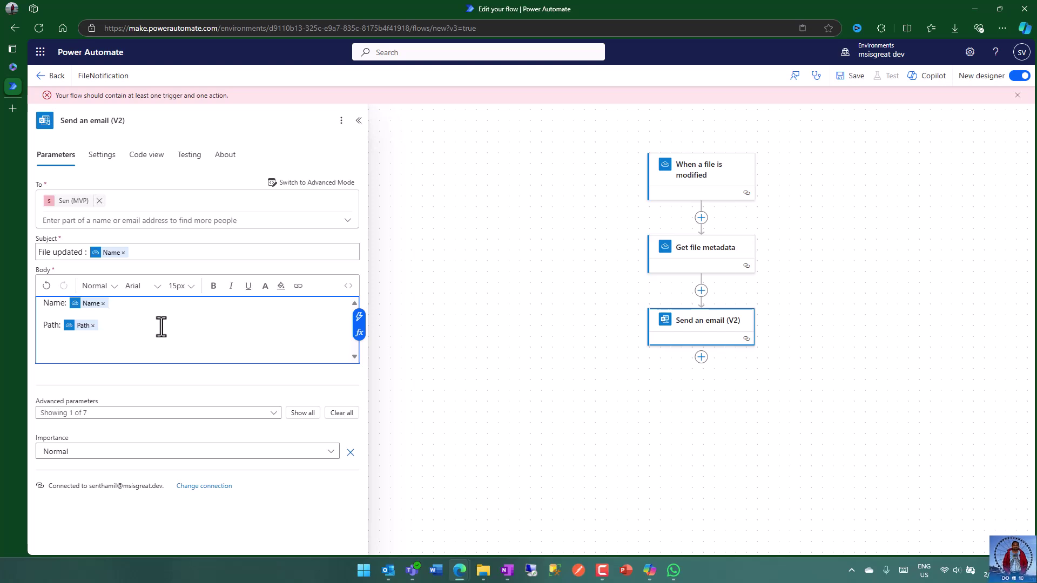
{"action": "key", "text": "Return"}
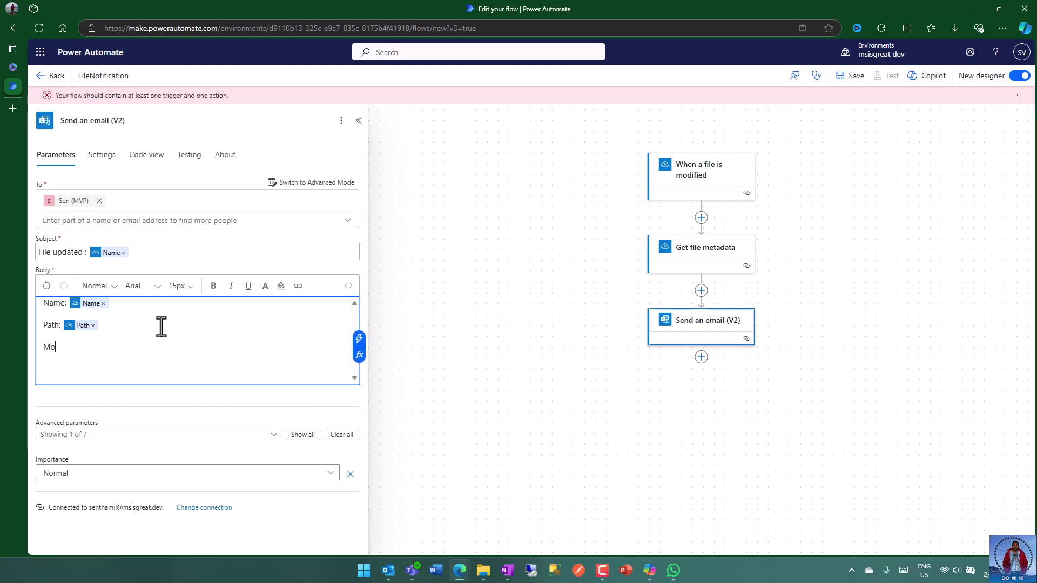
- Add a 'Modified By:' body line with the Last modified by value
{"action": "type", "text": "Modified By:"}
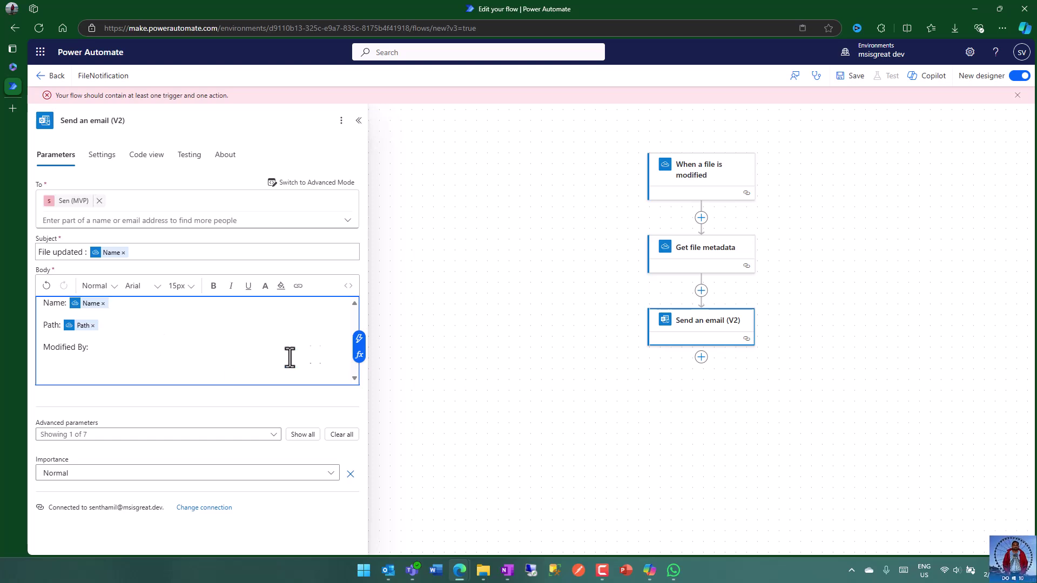
{"action": "left_click", "coordinate": [359, 339]}
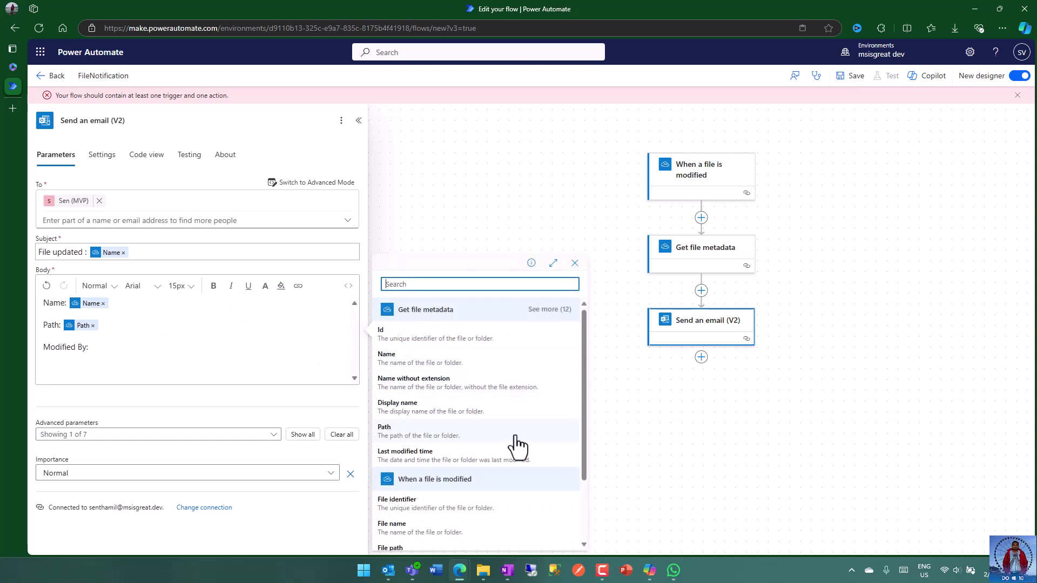
{"action": "scroll", "coordinate": [513, 444], "scroll_direction": "down", "scroll_amount": 2}
{"action": "left_click", "coordinate": [550, 309]}
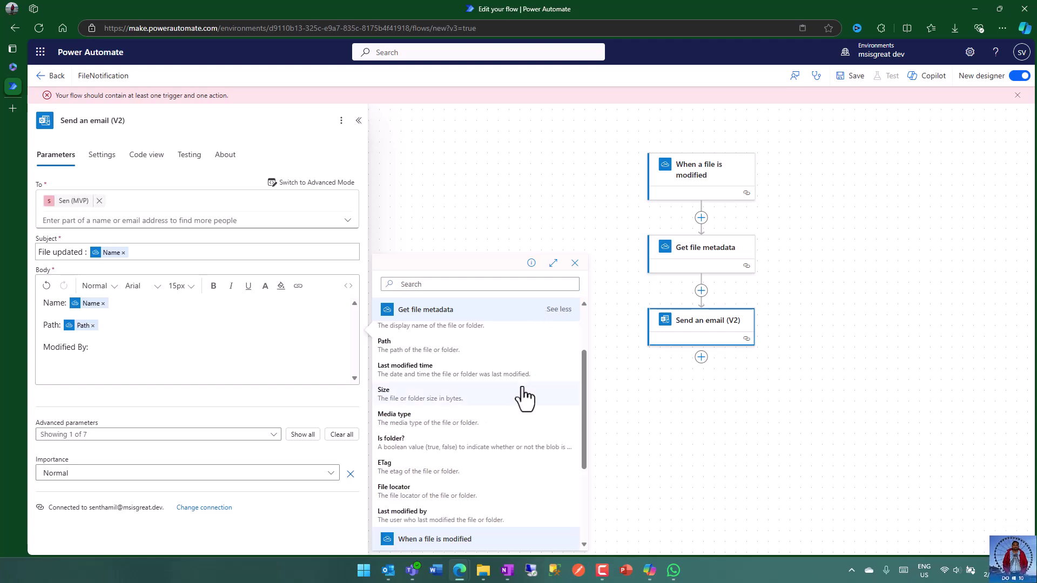
{"action": "scroll", "coordinate": [522, 399], "scroll_direction": "down", "scroll_amount": 2}
{"action": "scroll", "coordinate": [523, 398], "scroll_direction": "up", "scroll_amount": 2}
{"action": "scroll", "coordinate": [523, 399], "scroll_direction": "up", "scroll_amount": 1}
{"action": "scroll", "coordinate": [523, 399], "scroll_direction": "up", "scroll_amount": 1}
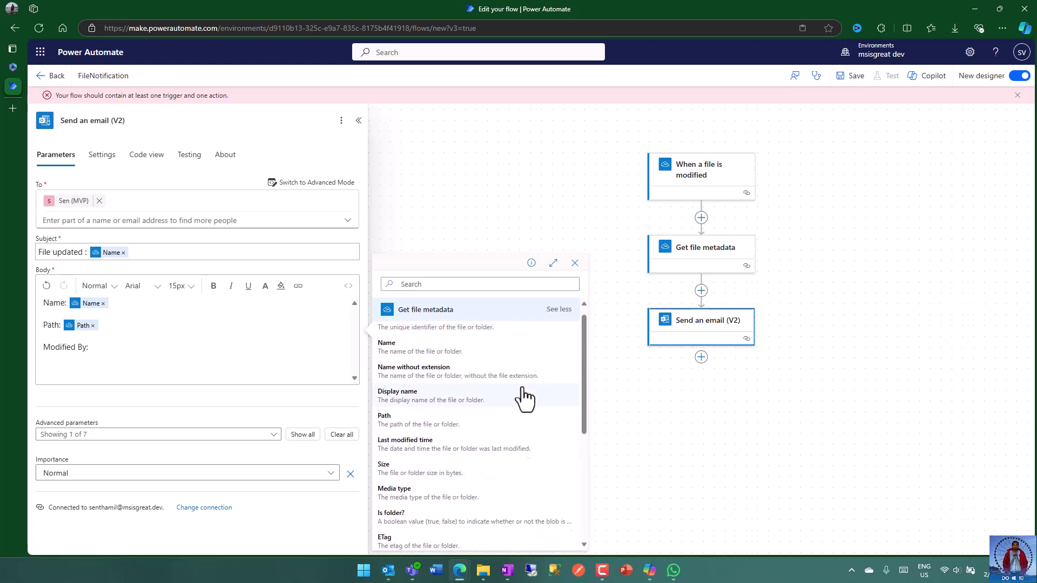
{"action": "scroll", "coordinate": [523, 398], "scroll_direction": "down", "scroll_amount": 4}
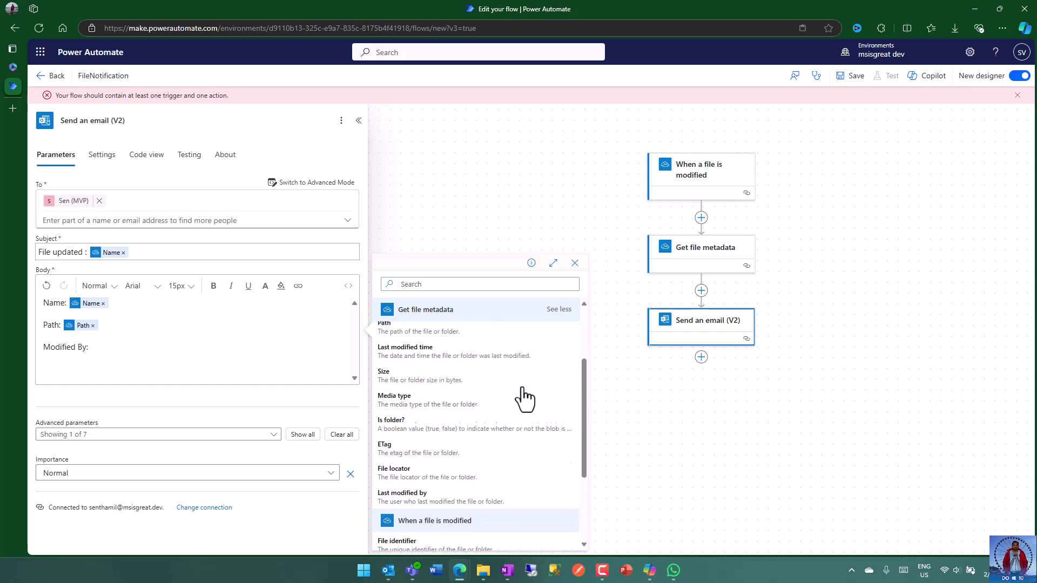
{"action": "left_click", "coordinate": [463, 440]}
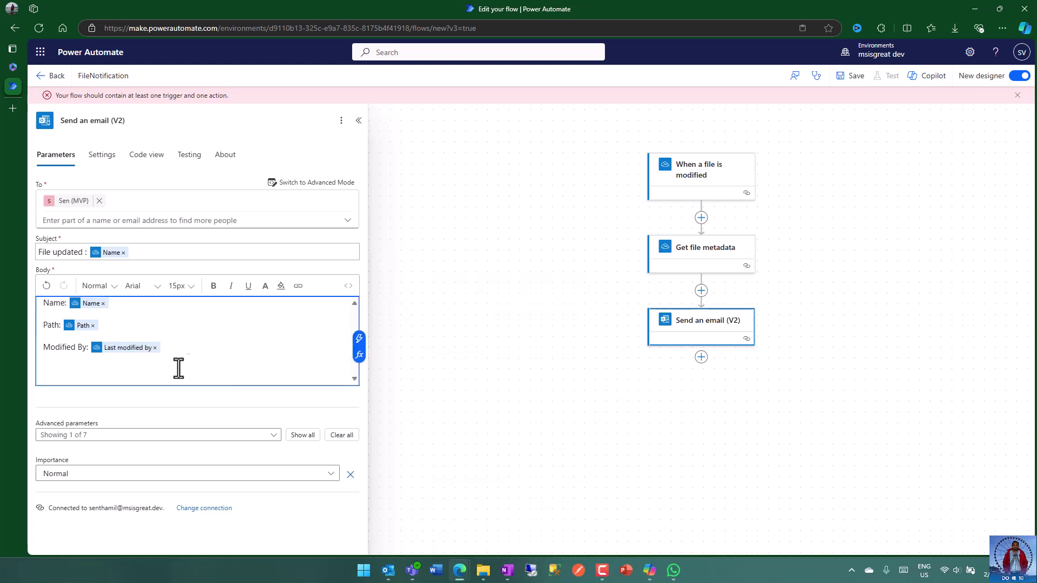
{"action": "key", "text": "Return"}
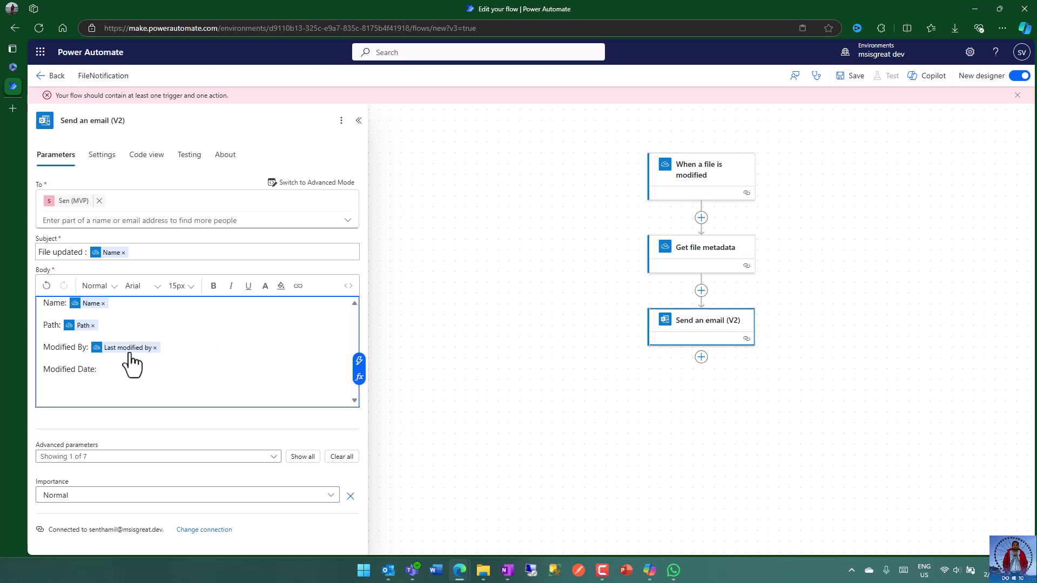
- Add a 'Modified Date:' body line with the Last modified time value
{"action": "left_click", "coordinate": [356, 364]}
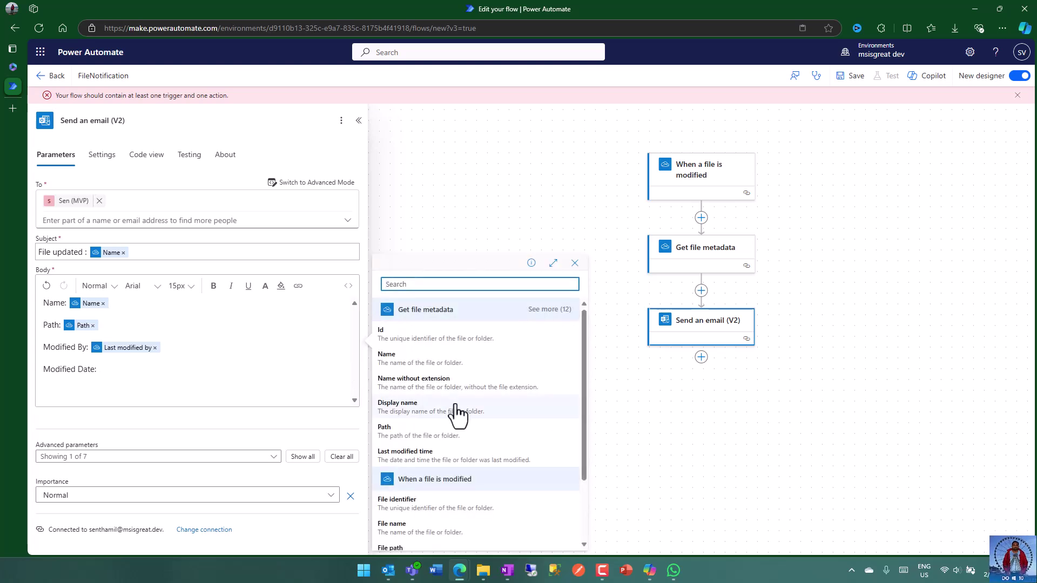
{"action": "left_click", "coordinate": [468, 458]}
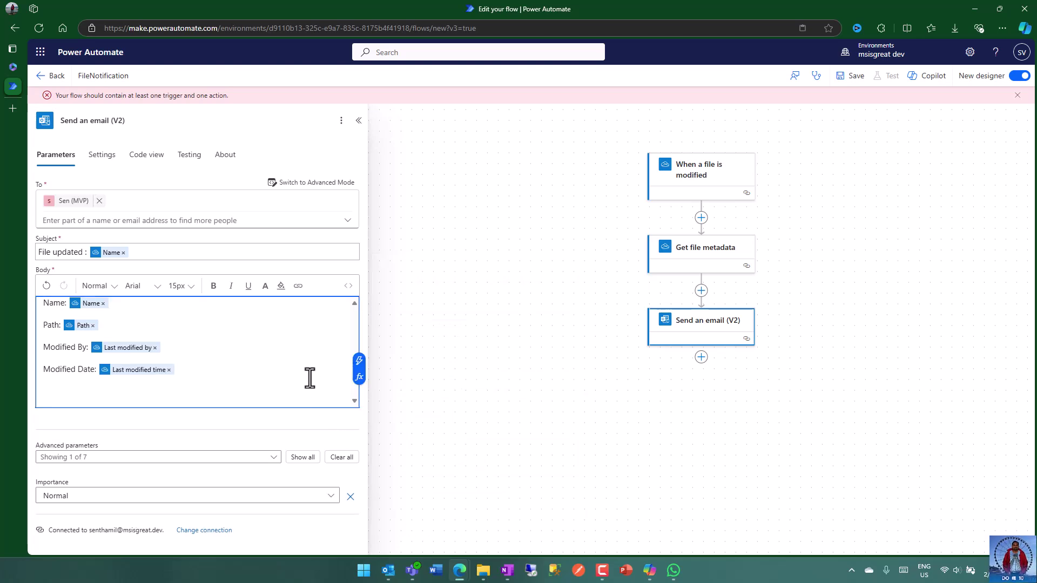
{"action": "key", "text": "Return"}
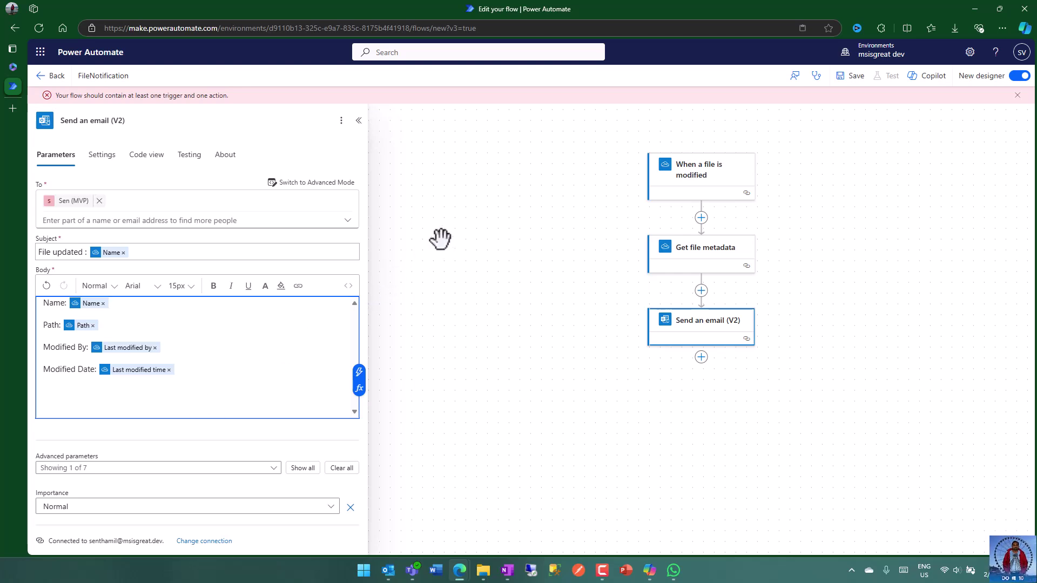
{"action": "left_click", "coordinate": [583, 211]}
- Save the FileNotification flow and return to its details page
{"action": "left_click", "coordinate": [851, 76]}
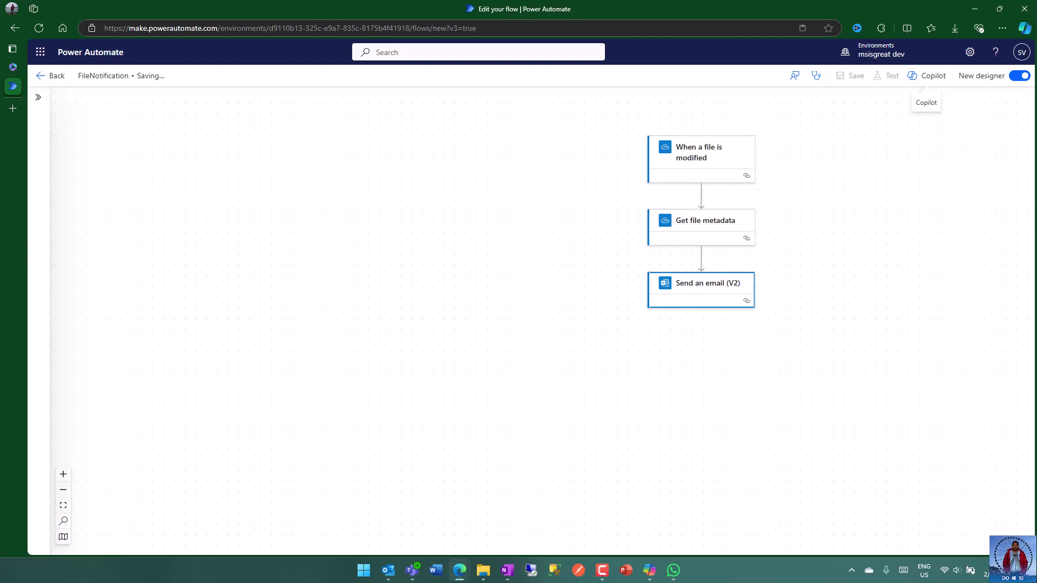
{"action": "left_click_drag", "start_coordinate": [885, 244], "coordinate": [783, 245]}
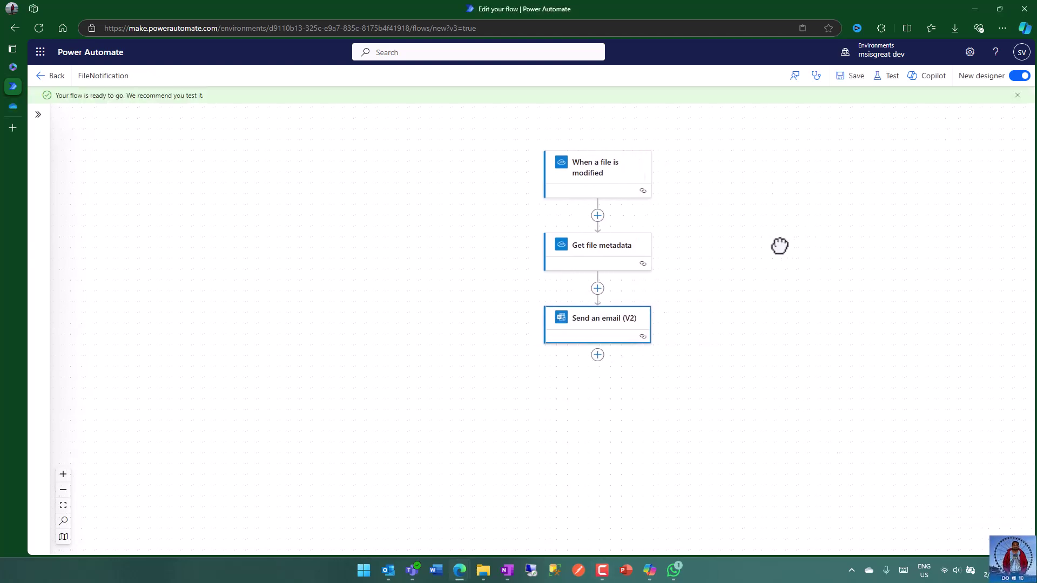
{"action": "left_click", "coordinate": [40, 76]}
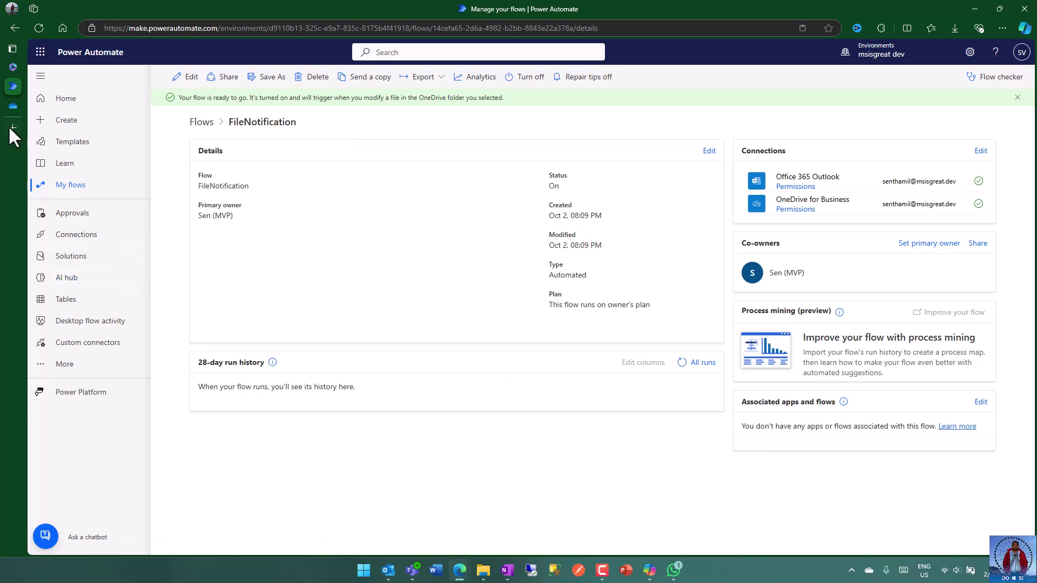
- Open eurocarsv1.xlsx from the OneDrive PA folder in Excel for the web
{"action": "left_click", "coordinate": [11, 104]}
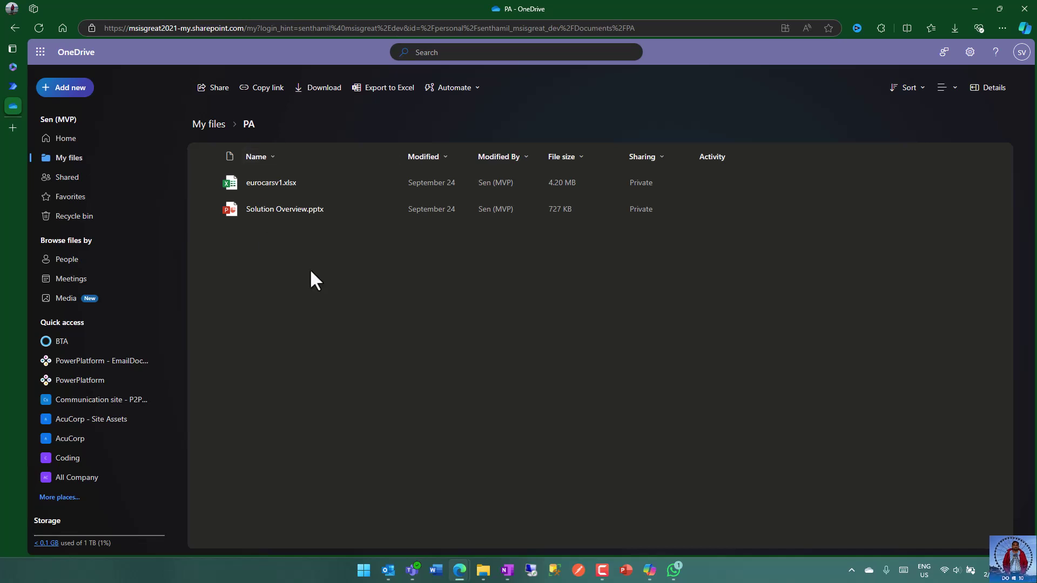
{"action": "left_click", "coordinate": [265, 183]}
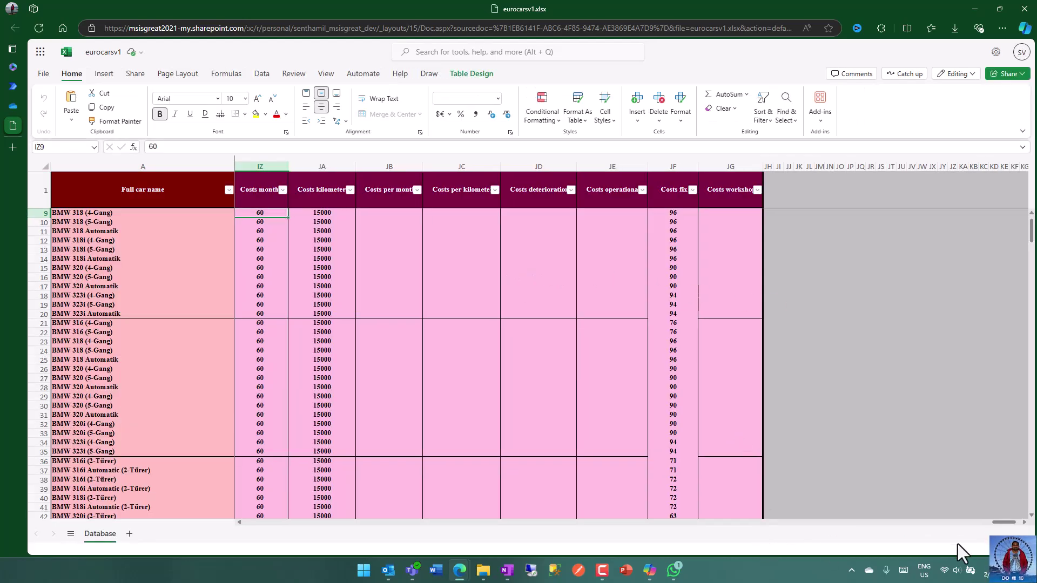
- Change cell L2 of eurocarsv1 from 315 to 315s
{"action": "left_click_drag", "start_coordinate": [1003, 522], "coordinate": [254, 526]}
{"action": "scroll", "coordinate": [632, 238], "scroll_direction": "down", "scroll_amount": 15}
{"action": "scroll", "coordinate": [697, 264], "scroll_direction": "up", "scroll_amount": 17}
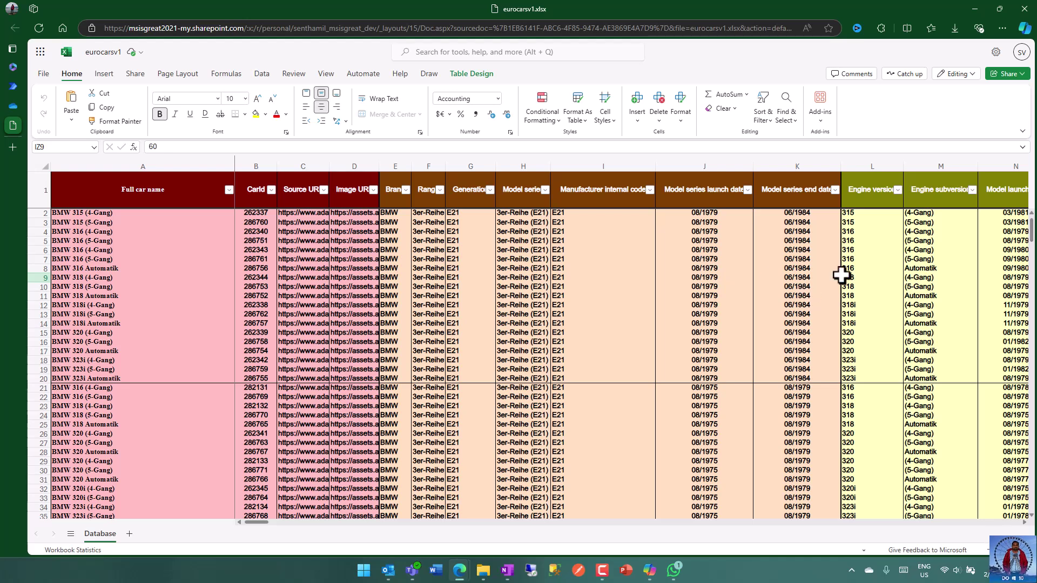
{"action": "left_click", "coordinate": [871, 212]}
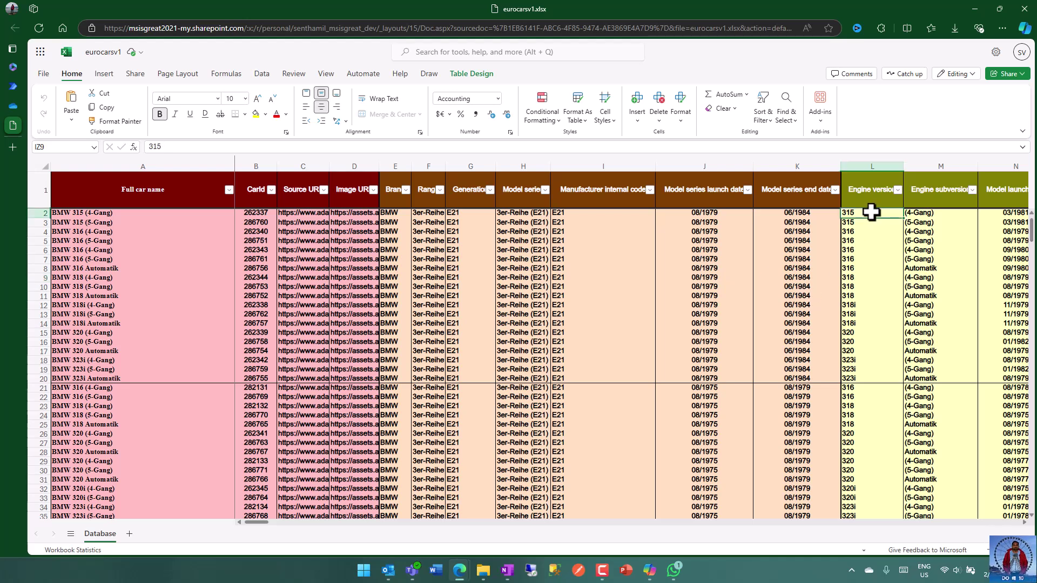
{"action": "double_click", "coordinate": [871, 212]}
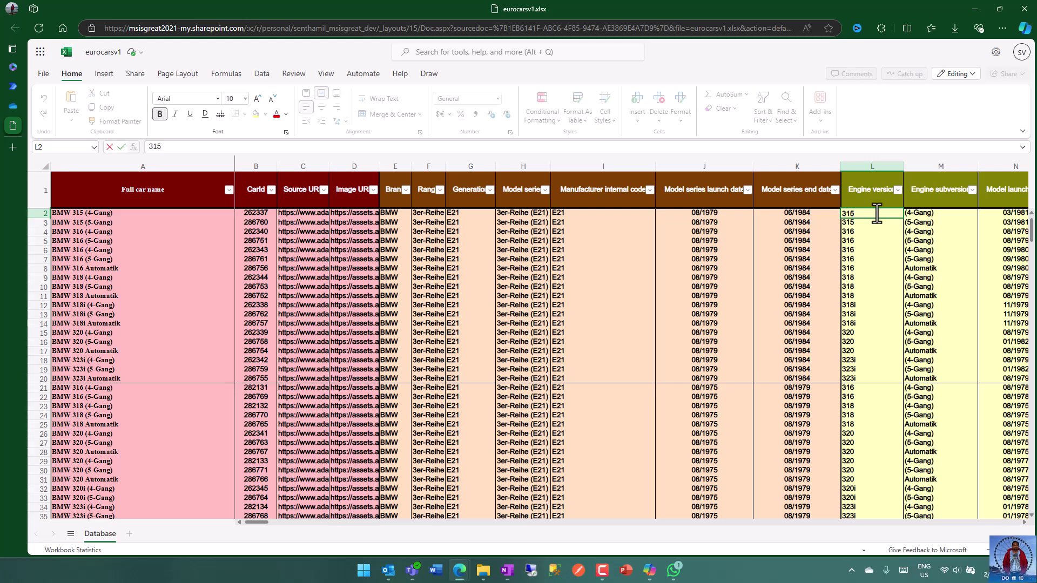
{"action": "type", "text": "s"}
{"action": "key", "text": "Return"}
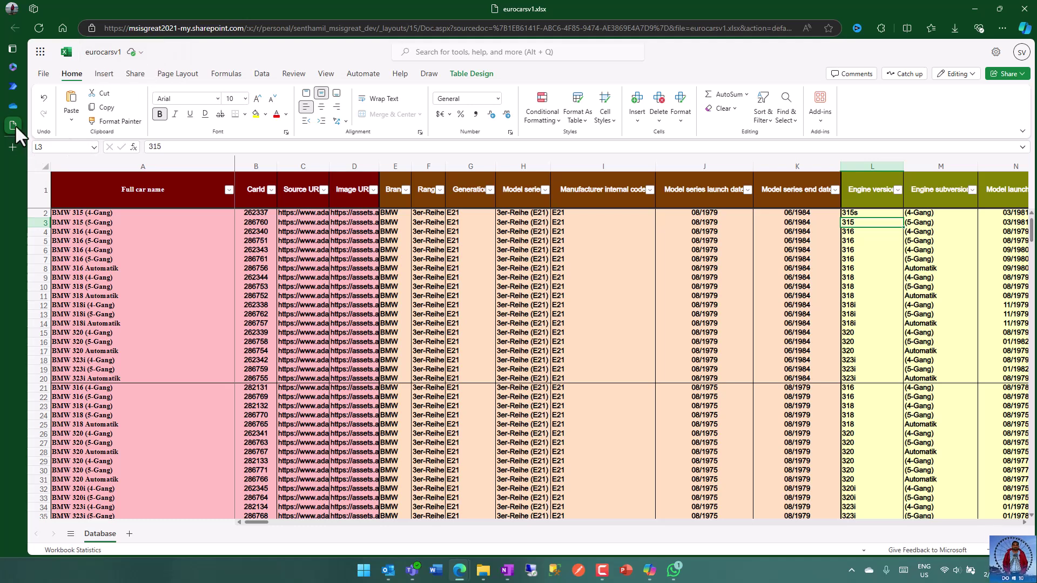
- Refresh FileNotification's run history and open the new Succeeded run
{"action": "mouse_move", "coordinate": [16, 128]}
{"action": "left_click", "coordinate": [48, 106]}
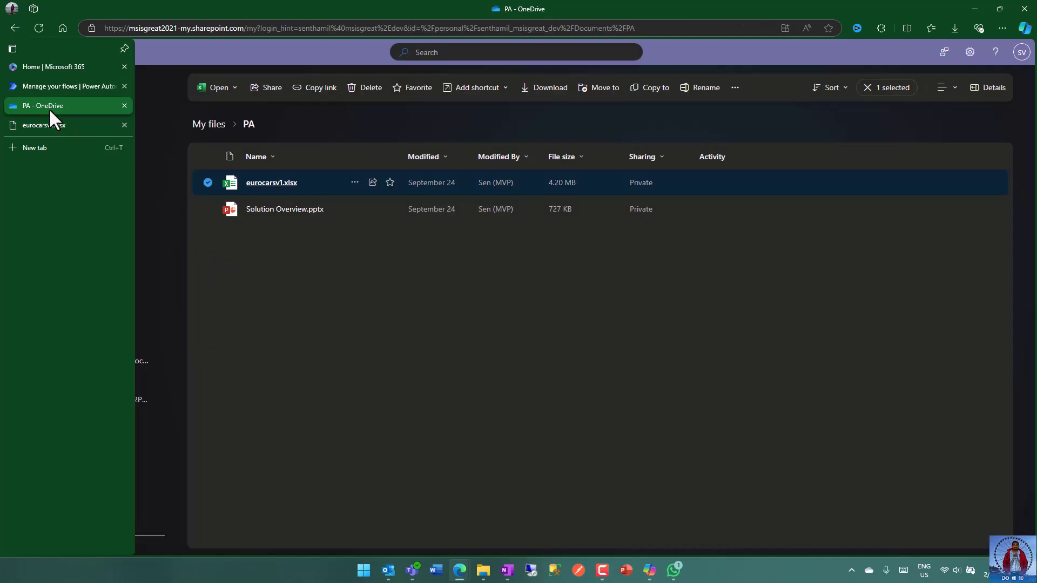
{"action": "left_click", "coordinate": [10, 89]}
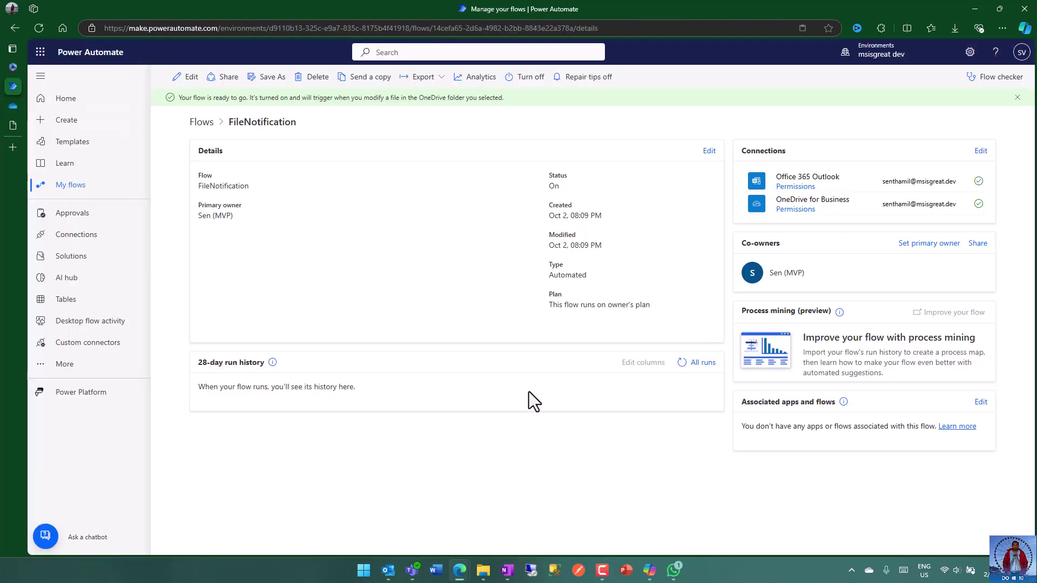
{"action": "left_click", "coordinate": [680, 364]}
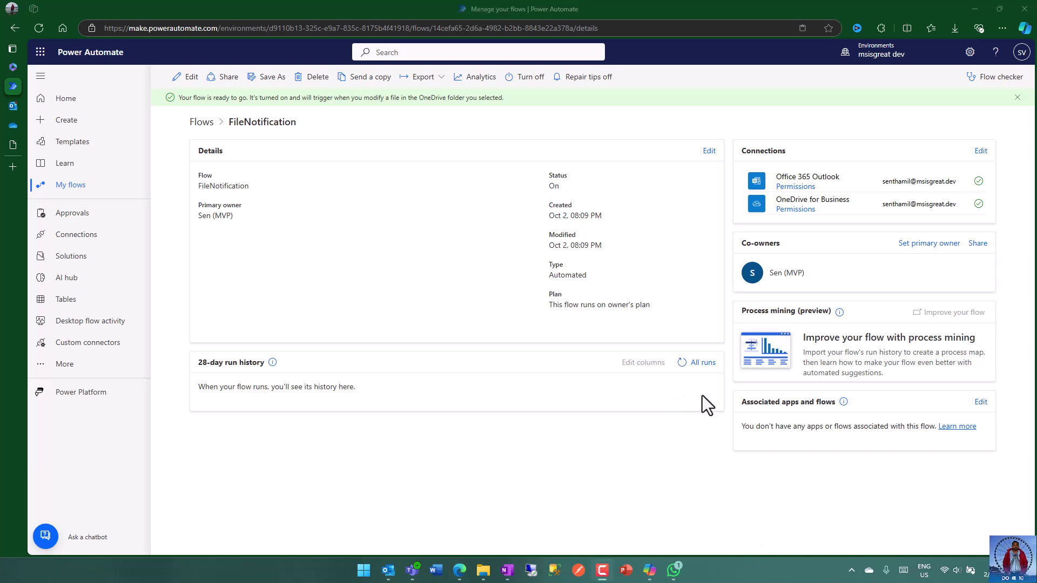
{"action": "left_click", "coordinate": [676, 365]}
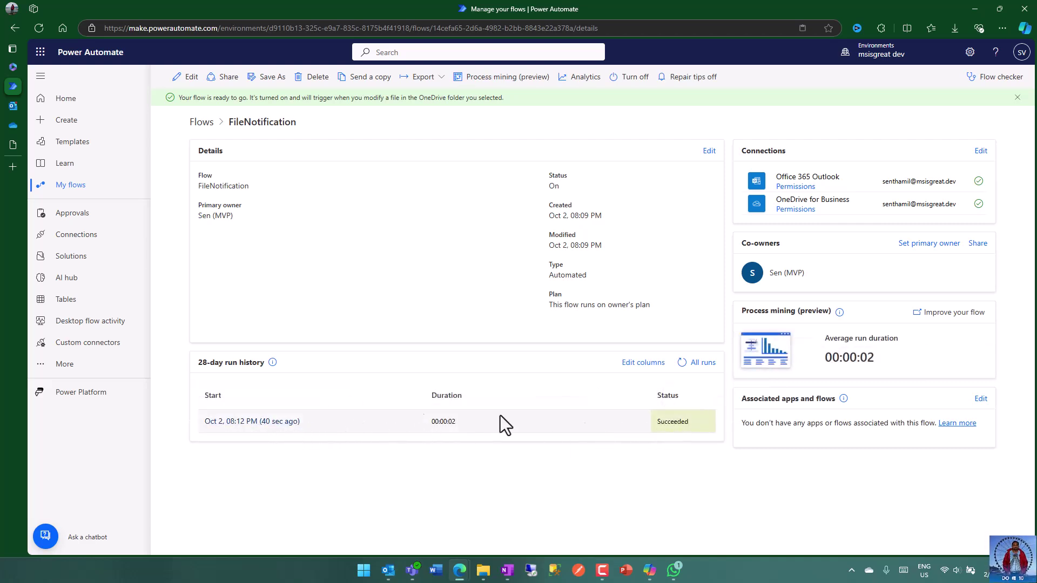
{"action": "left_click", "coordinate": [286, 428]}
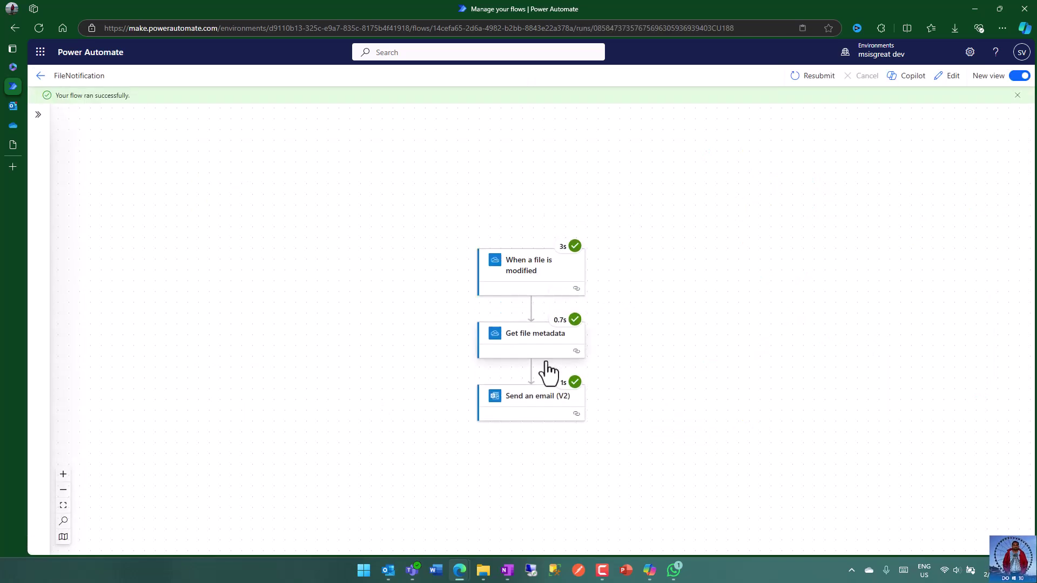
- Read the 'File updated : eurocarsv1.xlsx' email in Outlook, then go back to the flow run
{"action": "left_click", "coordinate": [23, 105]}
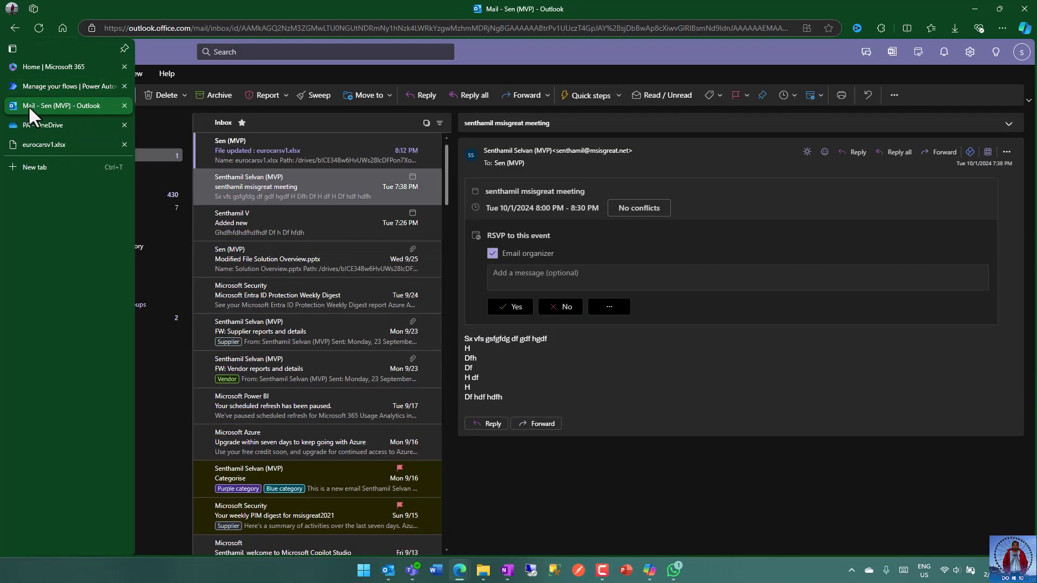
{"action": "left_click", "coordinate": [273, 152]}
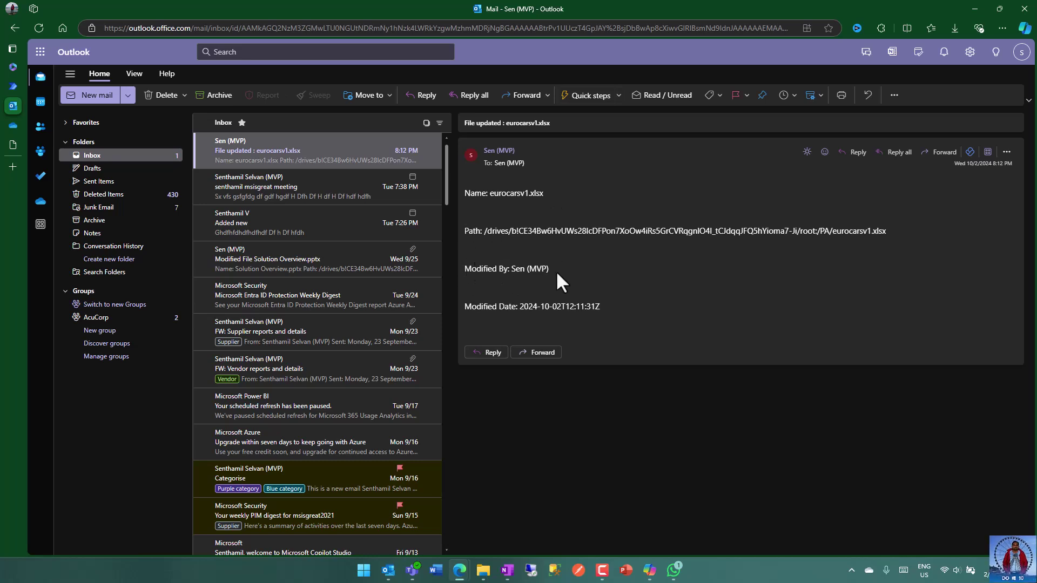
{"action": "left_click", "coordinate": [13, 86]}
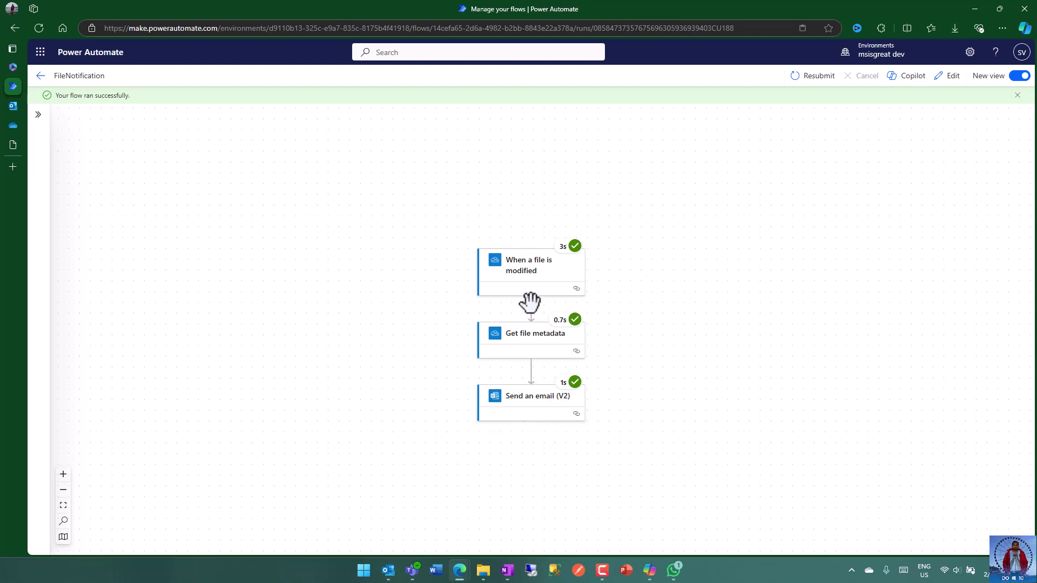
- Review the Send an email (V2) run details, then the When a file is modified trigger's Succeeded status
{"action": "left_click", "coordinate": [529, 401]}
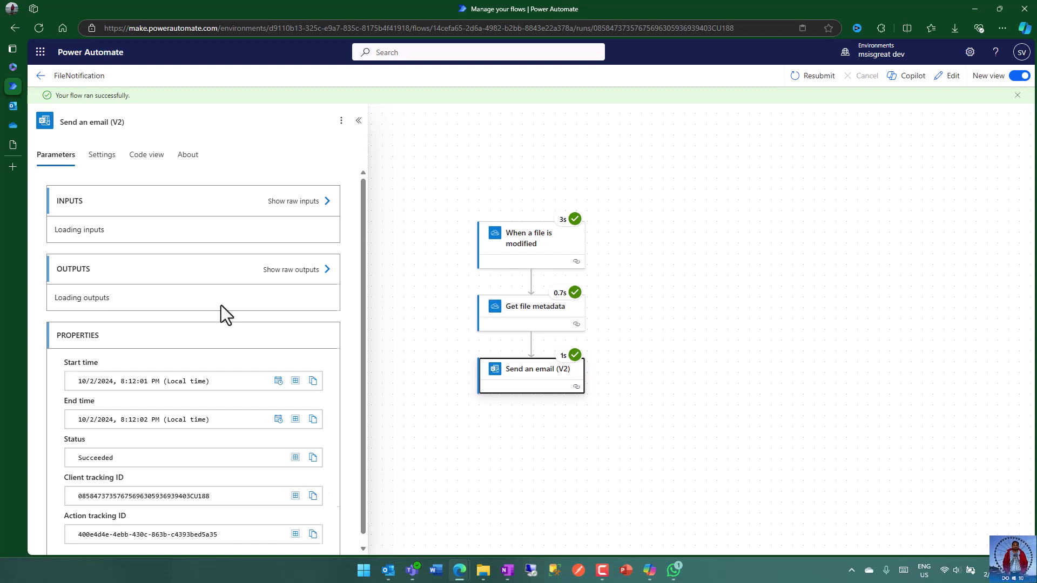
{"action": "scroll", "coordinate": [249, 286], "scroll_direction": "down", "scroll_amount": 4}
{"action": "left_click", "coordinate": [525, 240]}
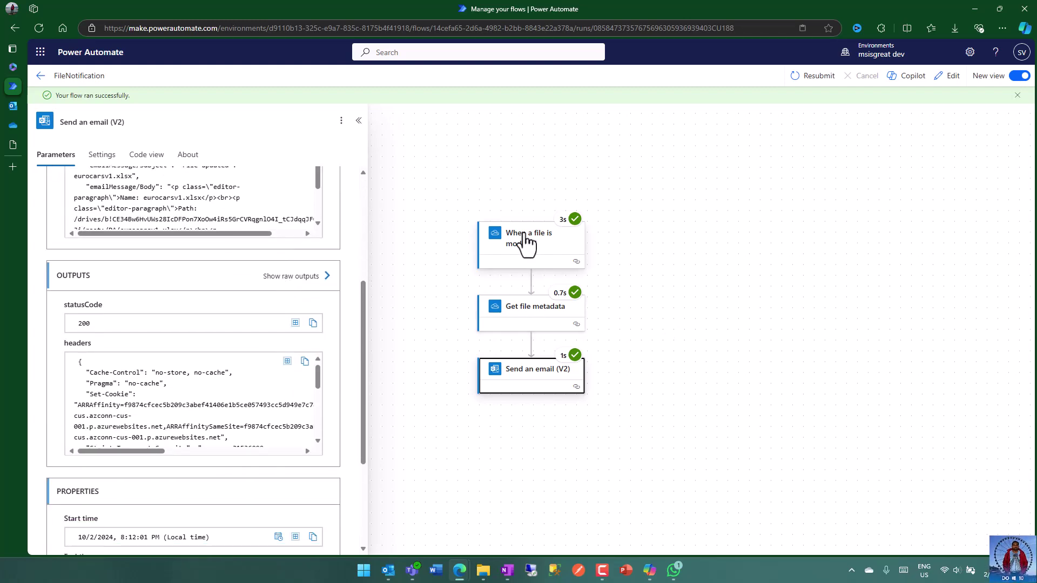
{"action": "scroll", "coordinate": [207, 363], "scroll_direction": "down", "scroll_amount": 3}
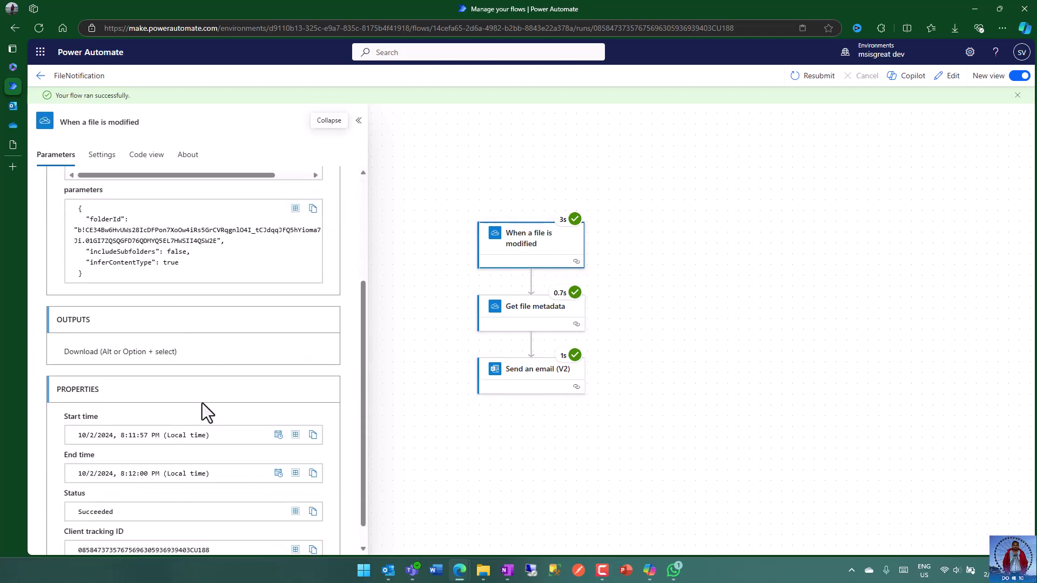